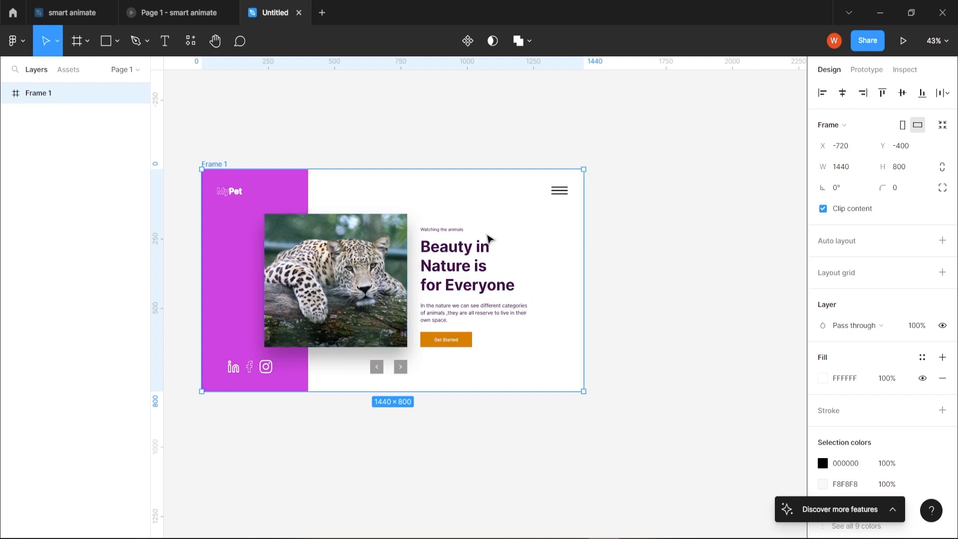
- Duplicate Frame 1 beside the original on its right, at about X 1273 and the same height
{"action": "scroll", "coordinate": [366, 334], "scroll_direction": "down", "scroll_amount": 5}
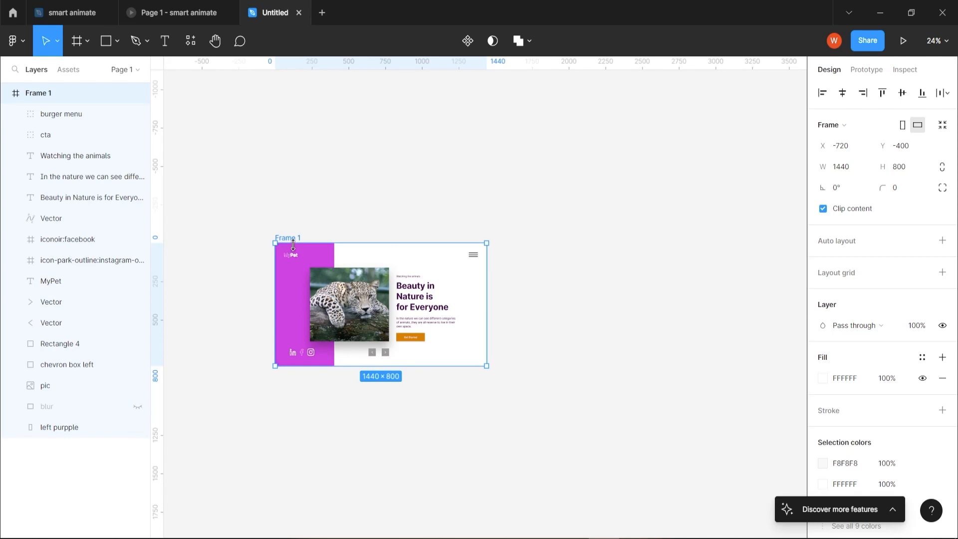
{"action": "left_click_drag", "start_coordinate": [293, 240], "coordinate": [586, 241]}
{"action": "key", "text": "shift+2"}
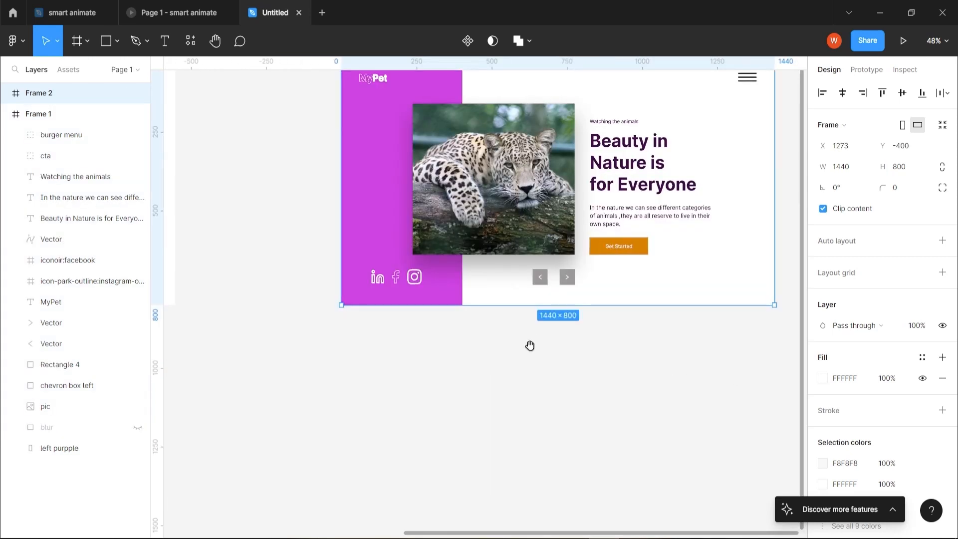
{"action": "scroll", "coordinate": [530, 344], "scroll_direction": "up", "scroll_amount": 3}
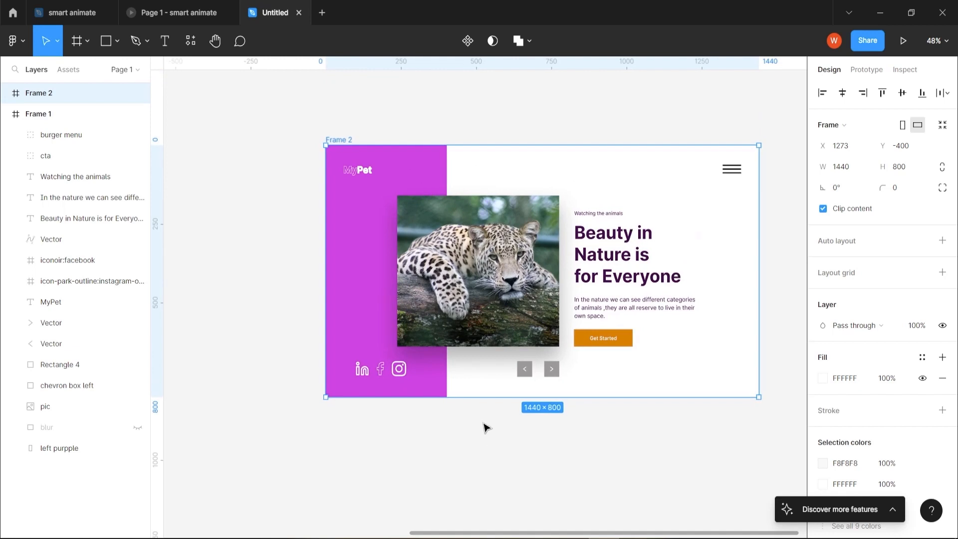
{"action": "scroll", "coordinate": [481, 414], "scroll_direction": "down", "scroll_amount": 1}
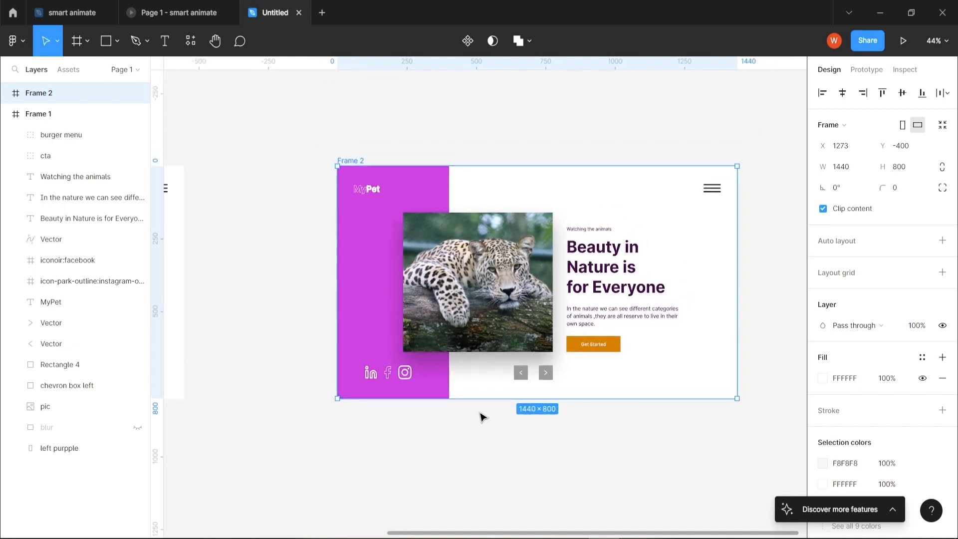
{"action": "left_click_drag", "start_coordinate": [252, 363], "coordinate": [349, 356]}
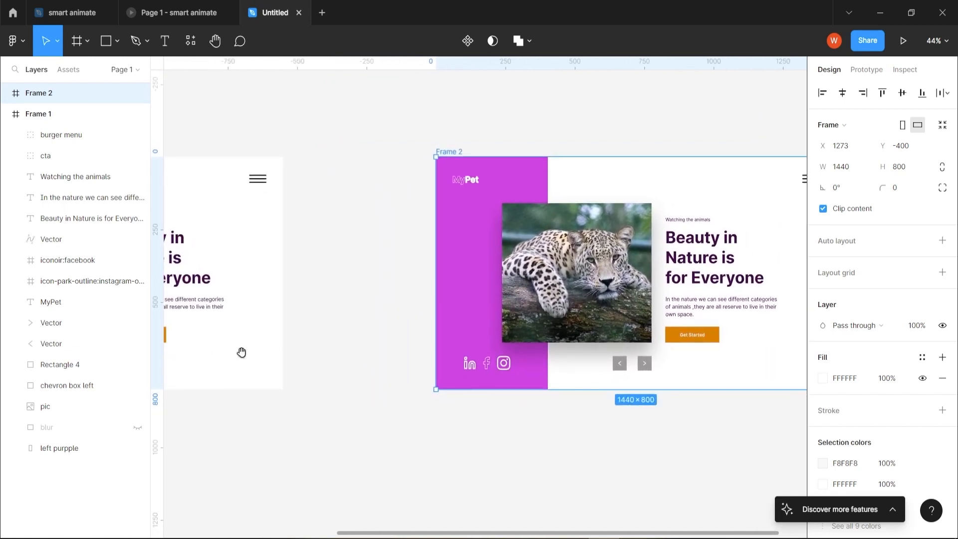
- Nudge the Get Started button group in Frame 2 down to Y 599
{"action": "left_click", "coordinate": [695, 342]}
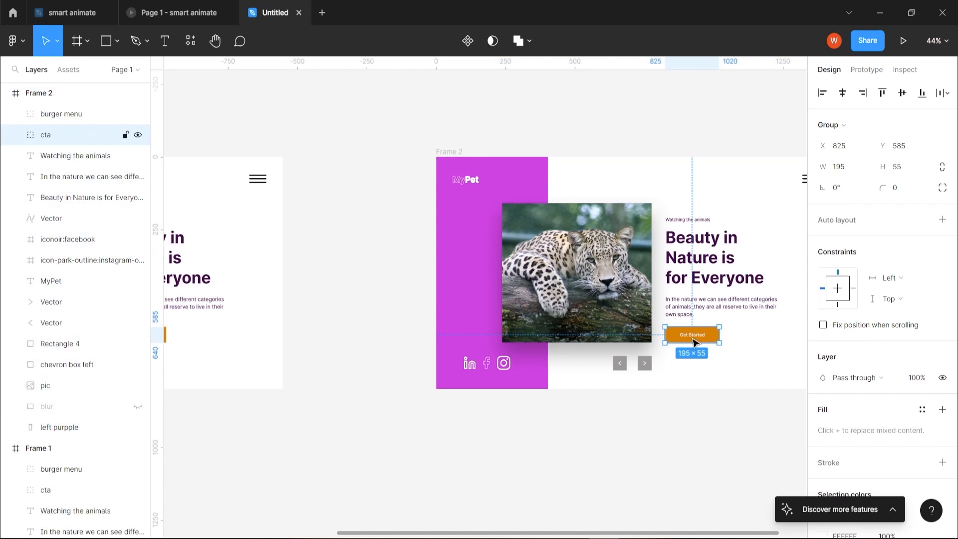
{"action": "key", "text": "Down"}
{"action": "key", "text": "Down"}
{"action": "key", "text": "Down"}
{"action": "key", "text": "Down"}
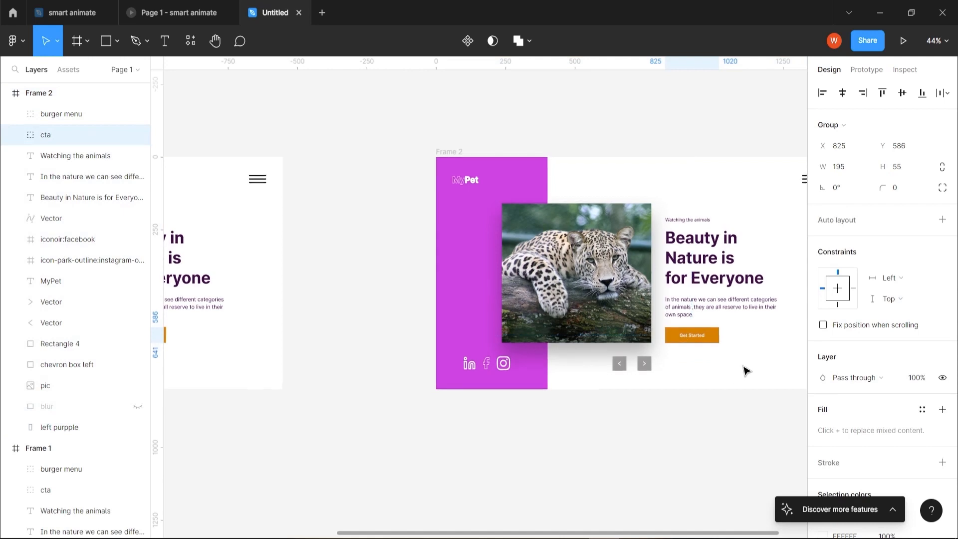
{"action": "key", "text": "shift+Down"}
{"action": "scroll", "coordinate": [425, 336], "scroll_direction": "down", "scroll_amount": 3}
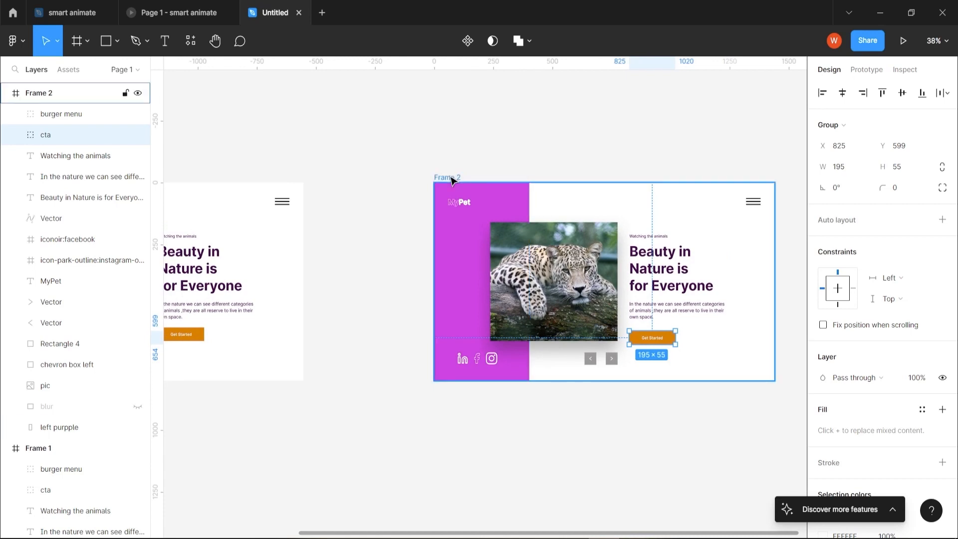
- In the smart animate file, connect Frame 4's Get Started button to Frame 5 with the While hovering trigger
{"action": "key", "text": "ctrl+Tab"}
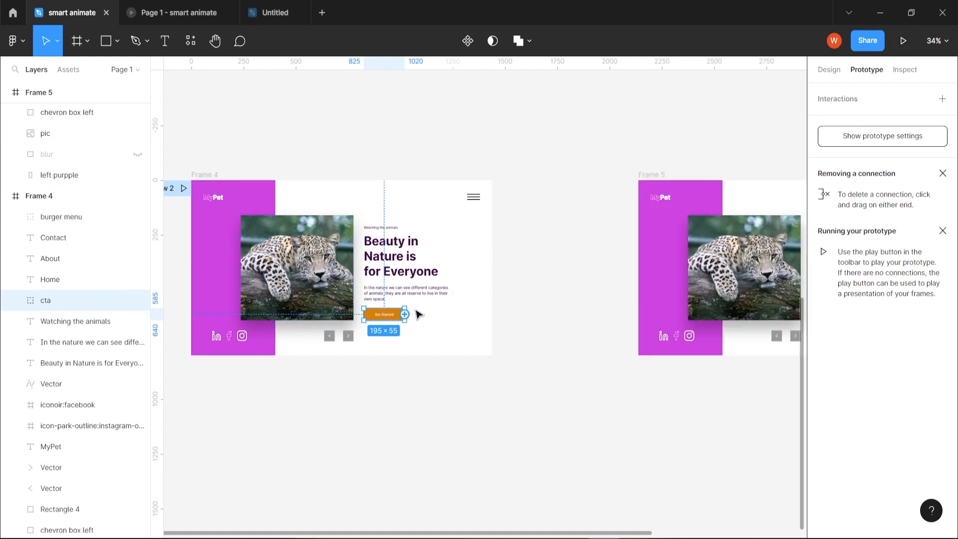
{"action": "left_click_drag", "start_coordinate": [404, 314], "coordinate": [646, 331]}
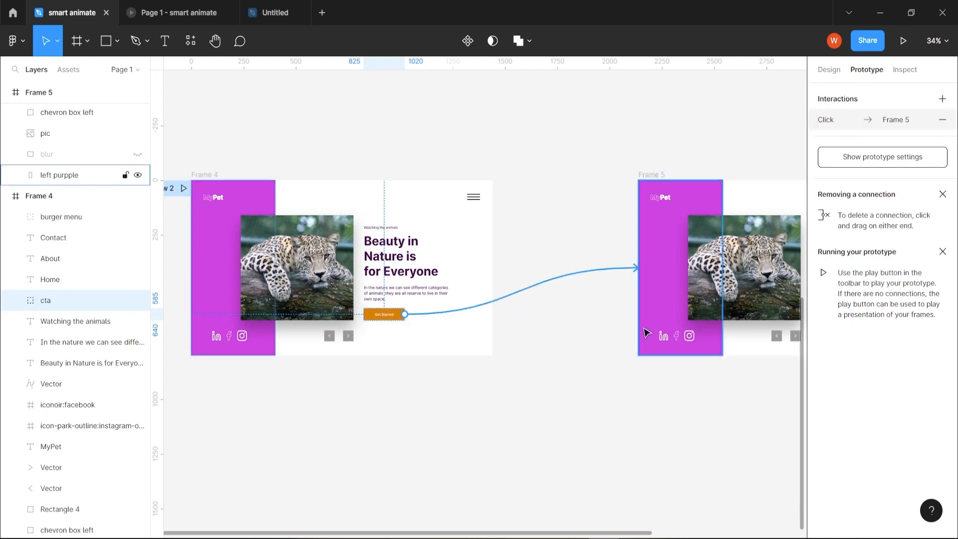
{"action": "left_click", "coordinate": [723, 152]}
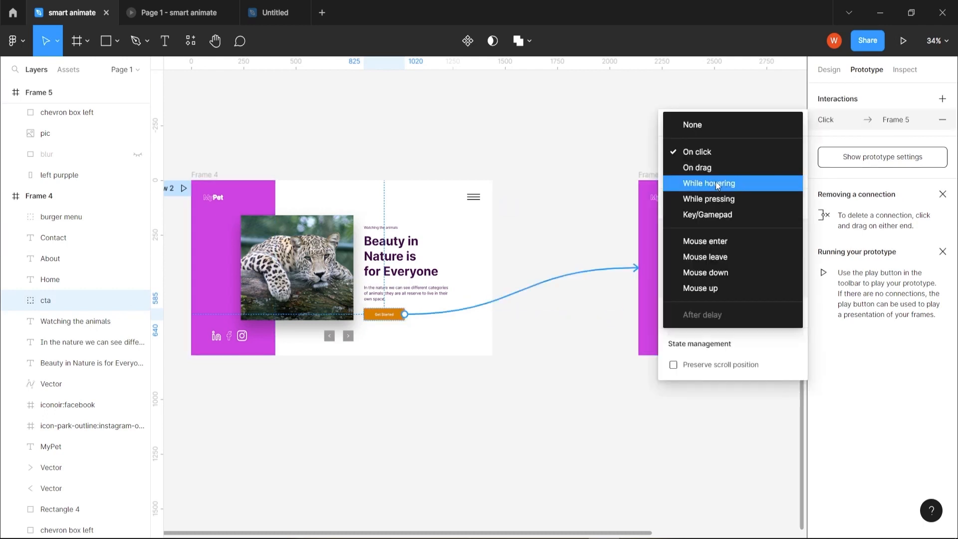
{"action": "left_click", "coordinate": [717, 186]}
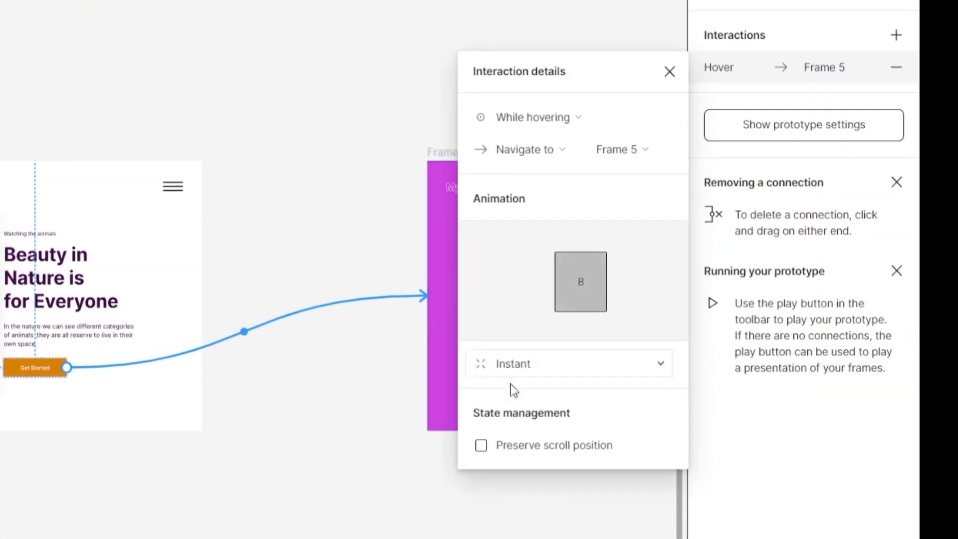
- Set the hover interaction's animation to Smart animate with Ease in and out easing
{"action": "left_click", "coordinate": [544, 364]}
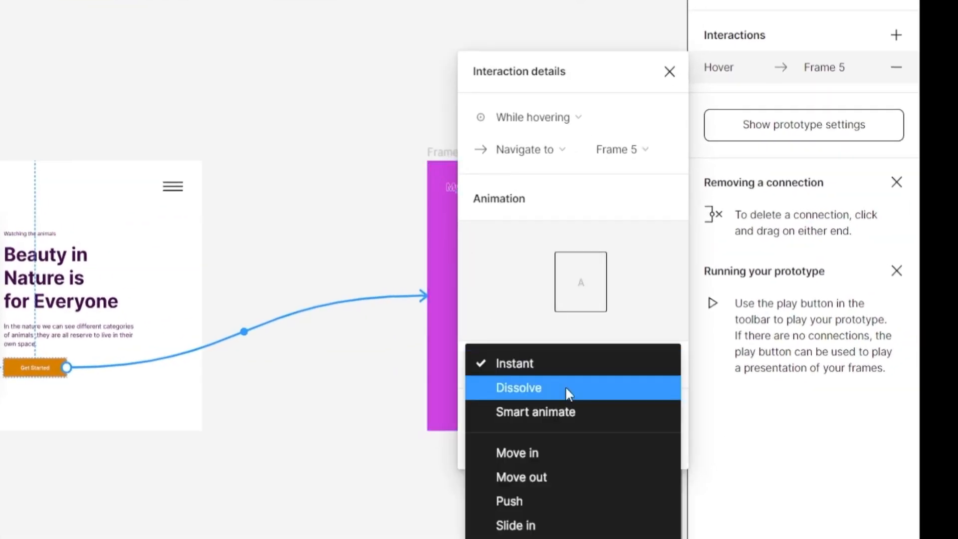
{"action": "left_click", "coordinate": [544, 413]}
{"action": "left_click", "coordinate": [521, 396]}
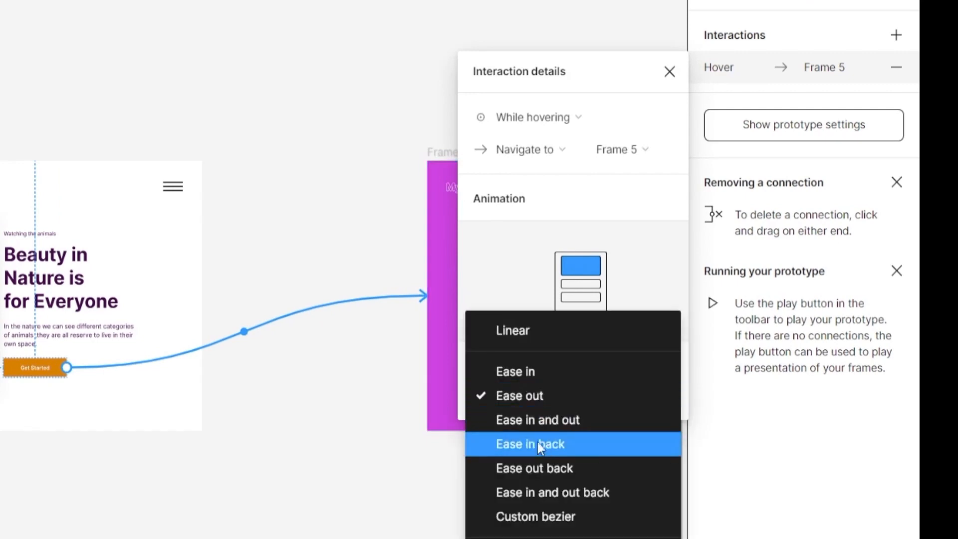
{"action": "left_click", "coordinate": [540, 421]}
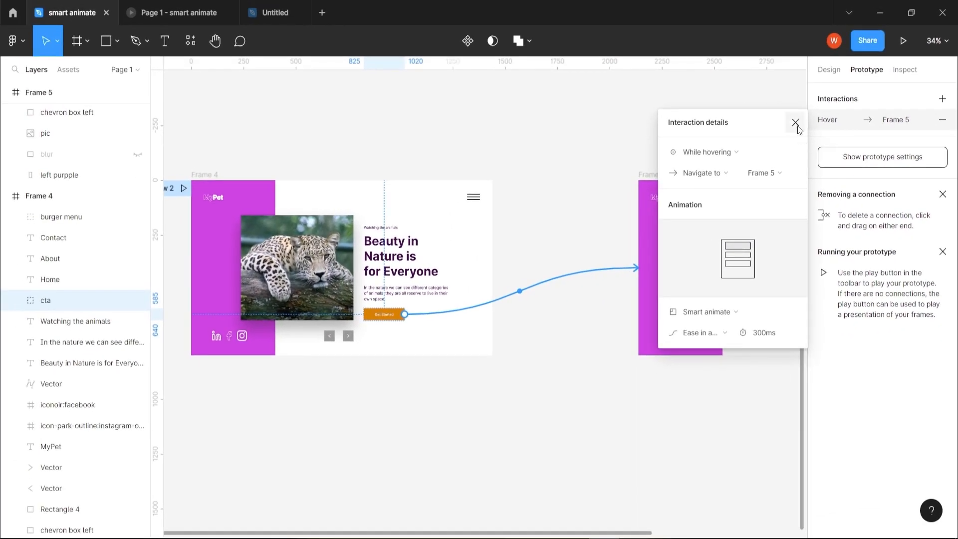
{"action": "left_click", "coordinate": [669, 71]}
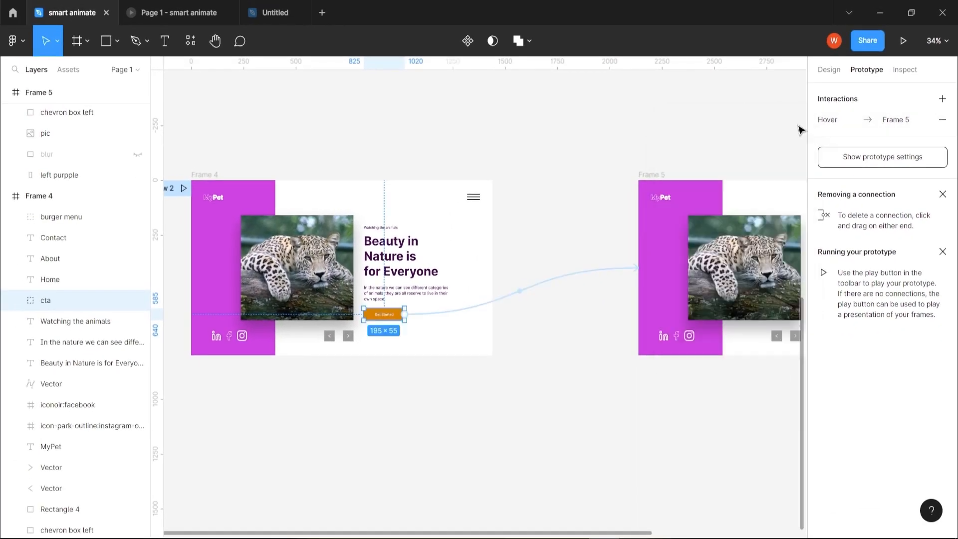
- Connect Frame 5's Get Started button back to Frame 4 with the Mouse leave trigger
{"action": "scroll", "coordinate": [663, 139], "scroll_direction": "right", "scroll_amount": 3}
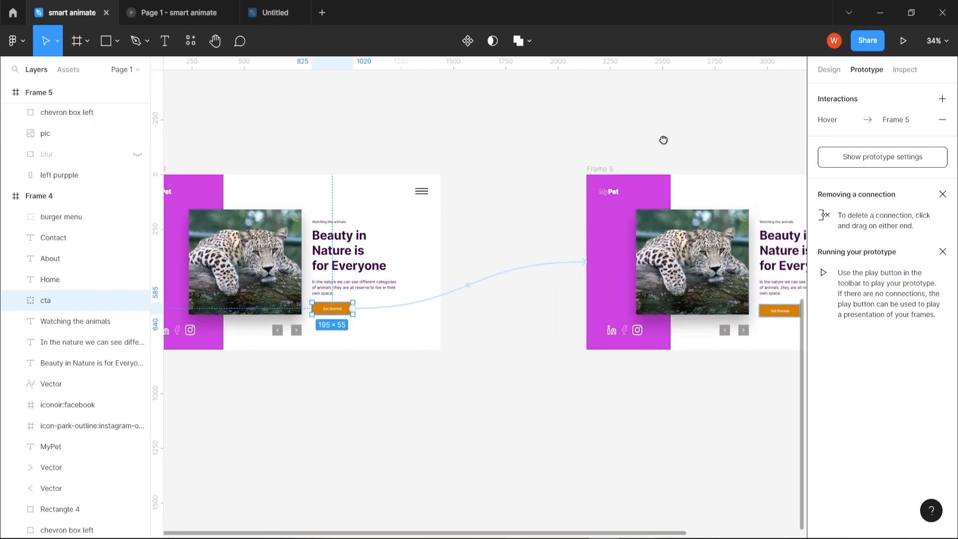
{"action": "left_click", "coordinate": [756, 305]}
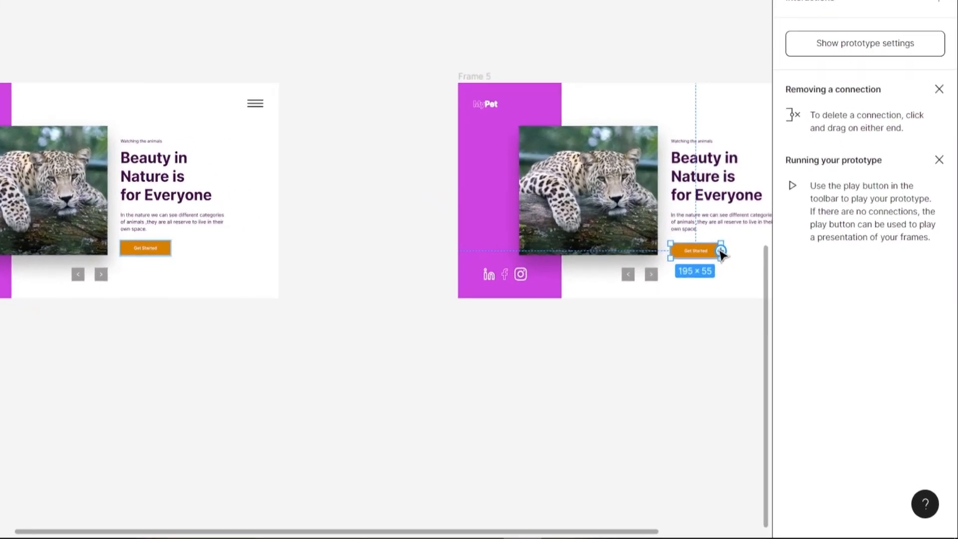
{"action": "left_click_drag", "start_coordinate": [765, 305], "coordinate": [544, 270]}
{"action": "left_click_drag", "start_coordinate": [430, 195], "coordinate": [253, 250]}
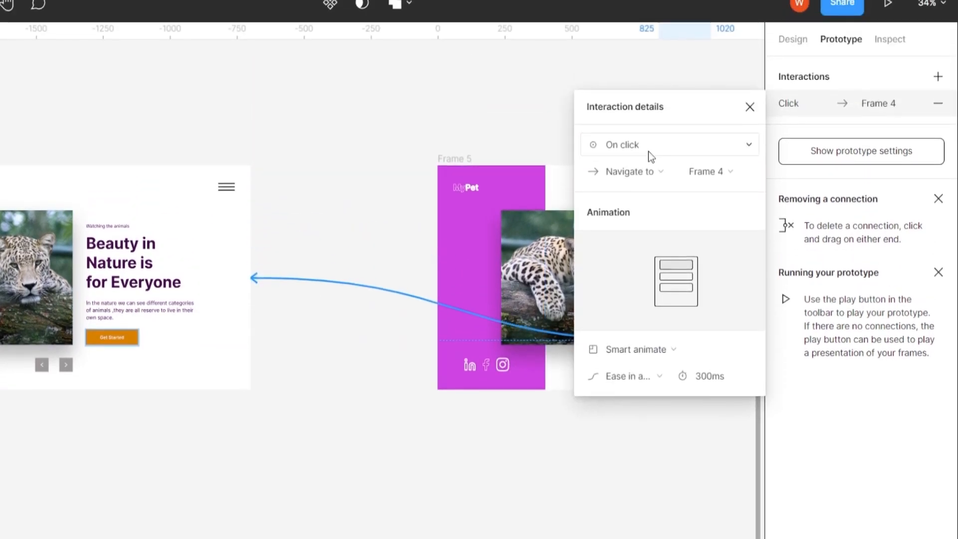
{"action": "left_click", "coordinate": [648, 151]}
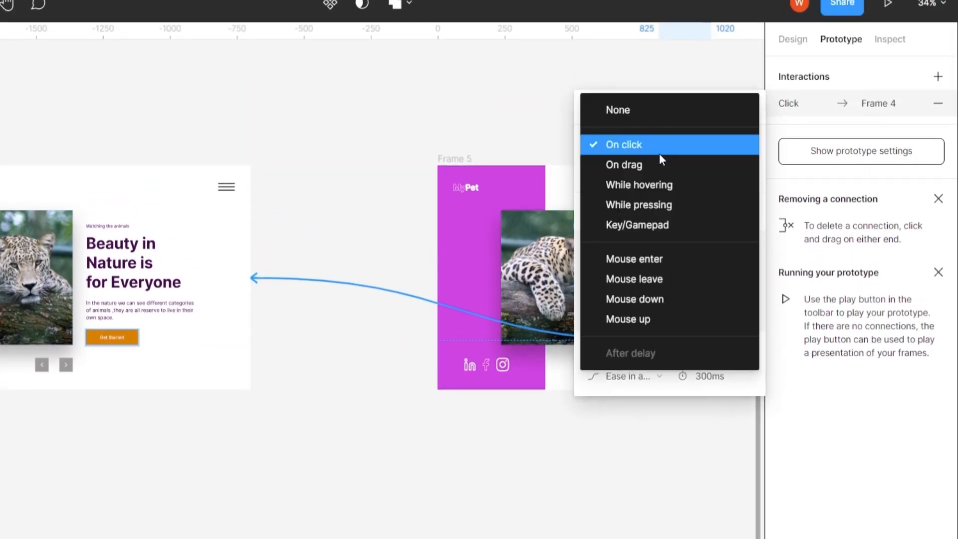
{"action": "left_click", "coordinate": [682, 278]}
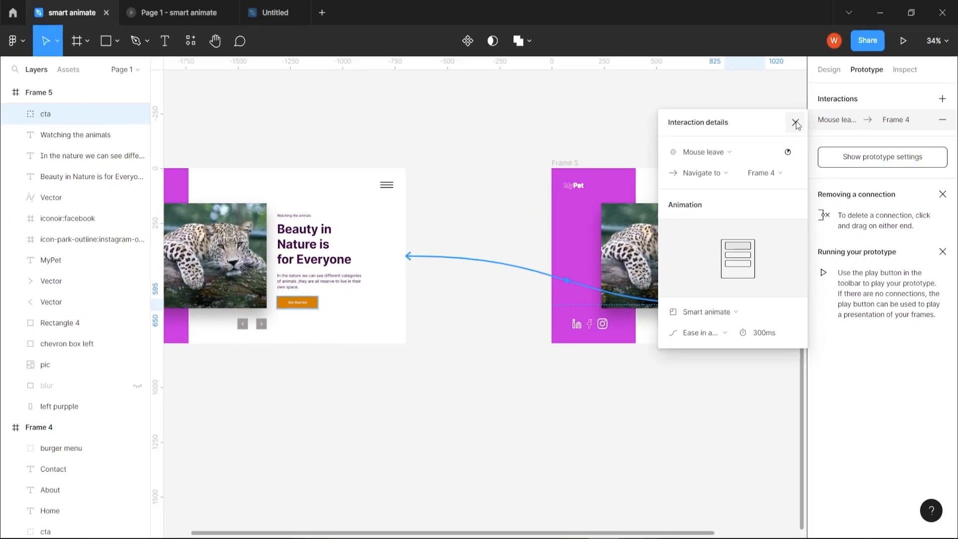
{"action": "left_click", "coordinate": [795, 122]}
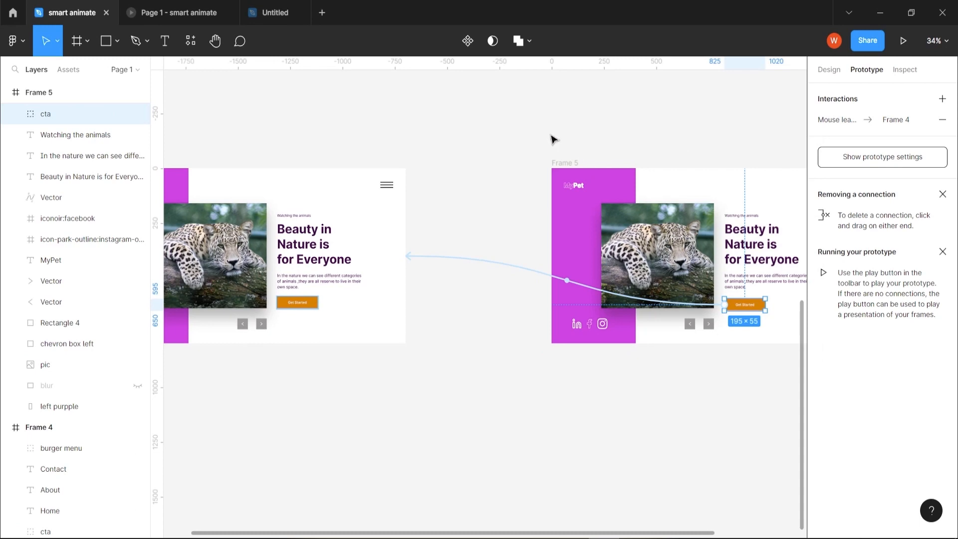
- Present the prototype from Frame 4 and scale it with Fit to screen to check the button's hover effect
{"action": "left_click_drag", "start_coordinate": [440, 134], "coordinate": [542, 153]}
{"action": "left_click", "coordinate": [231, 181]}
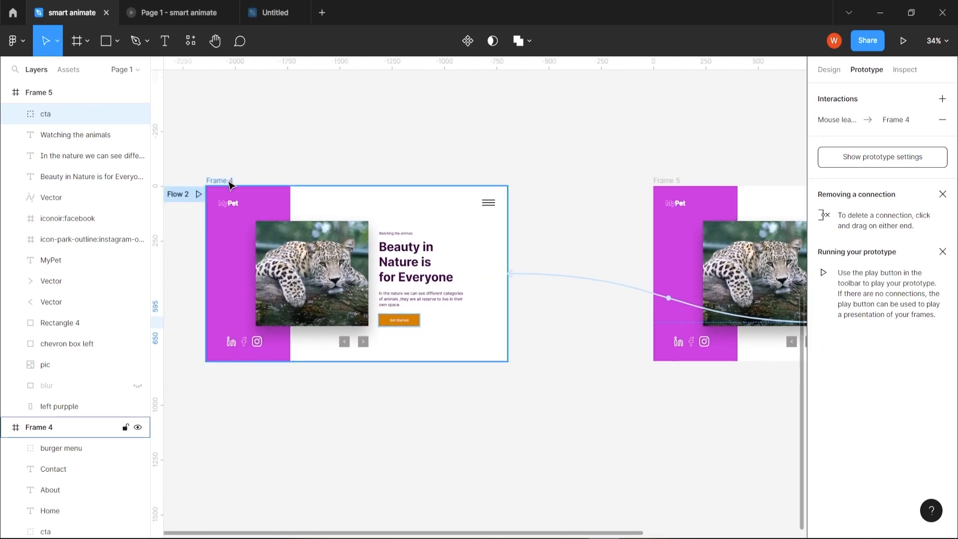
{"action": "left_click", "coordinate": [903, 42]}
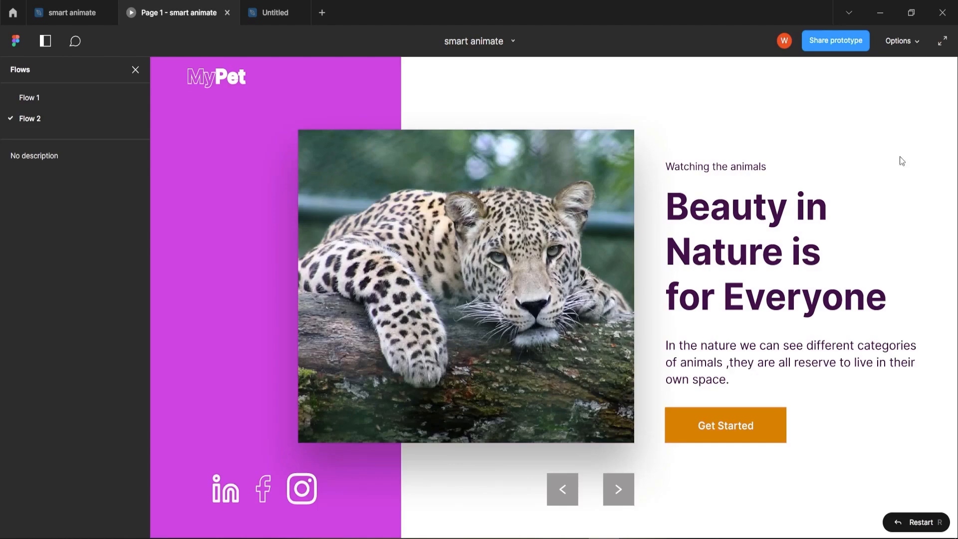
{"action": "left_click", "coordinate": [915, 35]}
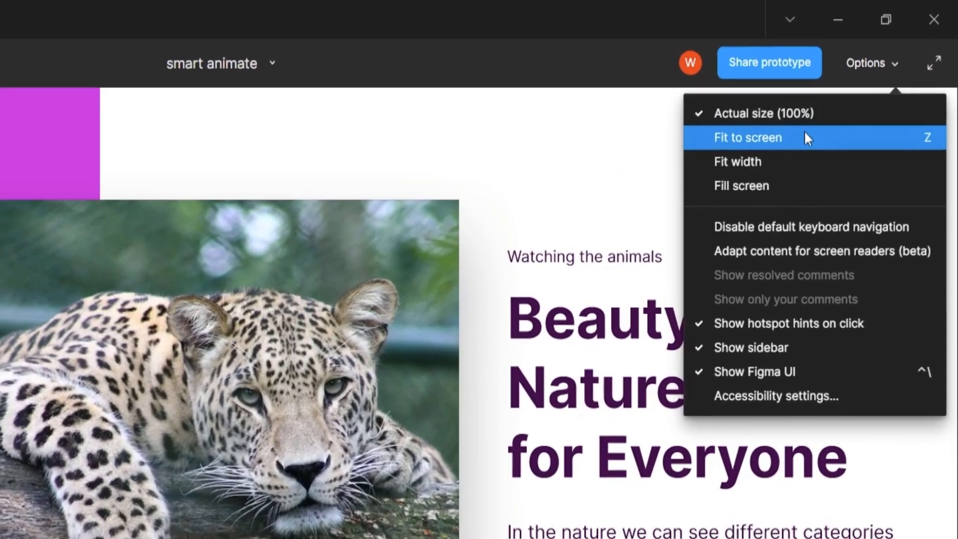
{"action": "left_click", "coordinate": [804, 135]}
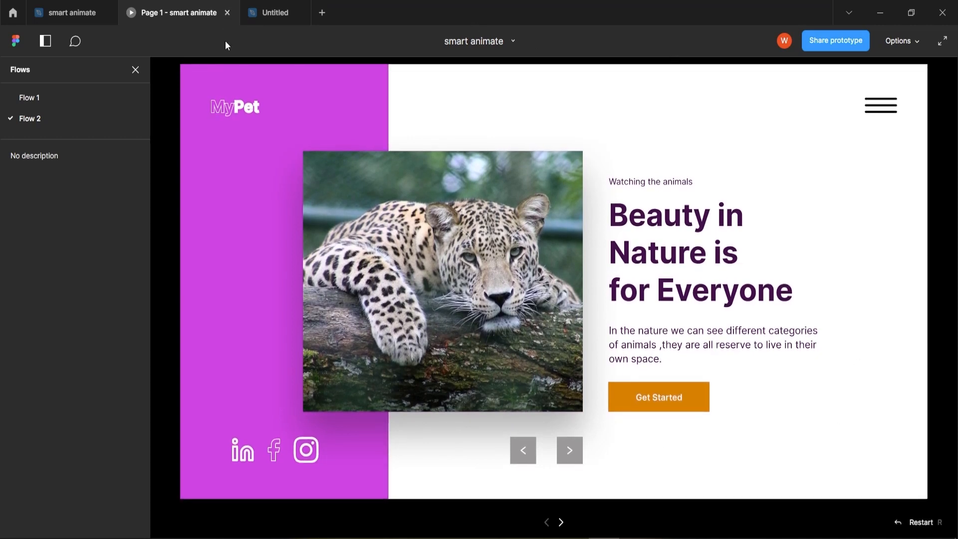
- Back in the smart animate file's design view, duplicate Frame 4 directly below the original at about Y 3694
{"action": "left_click", "coordinate": [87, 15]}
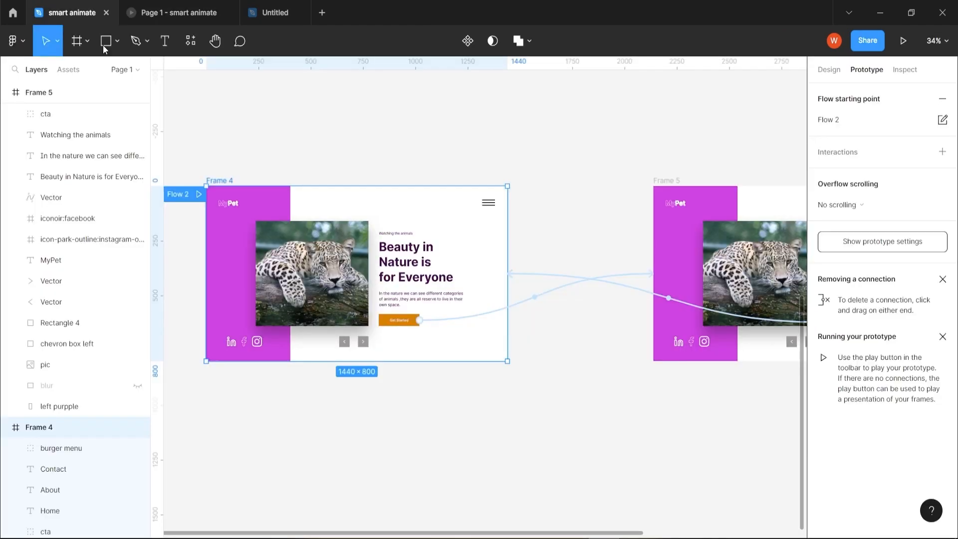
{"action": "left_click", "coordinate": [827, 69]}
{"action": "scroll", "coordinate": [589, 334], "scroll_direction": "down", "scroll_amount": 3}
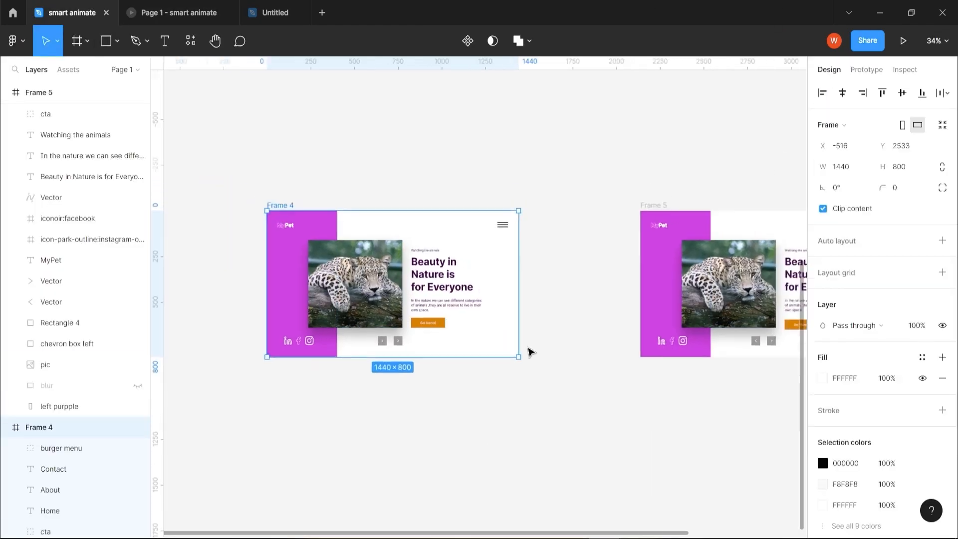
{"action": "left_click_drag", "start_coordinate": [552, 287], "coordinate": [463, 207]}
{"action": "key", "text": "alt"}
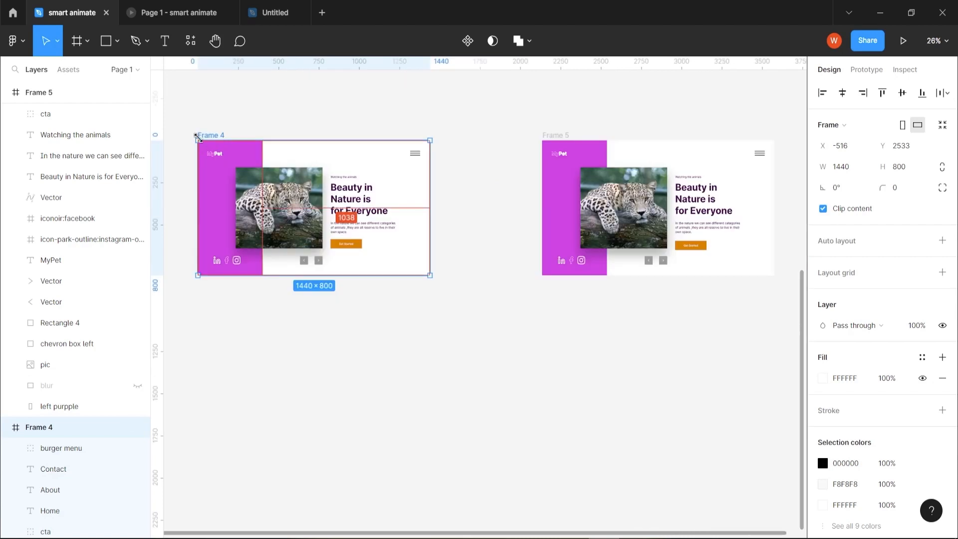
{"action": "left_click_drag", "start_coordinate": [223, 139], "coordinate": [223, 334]}
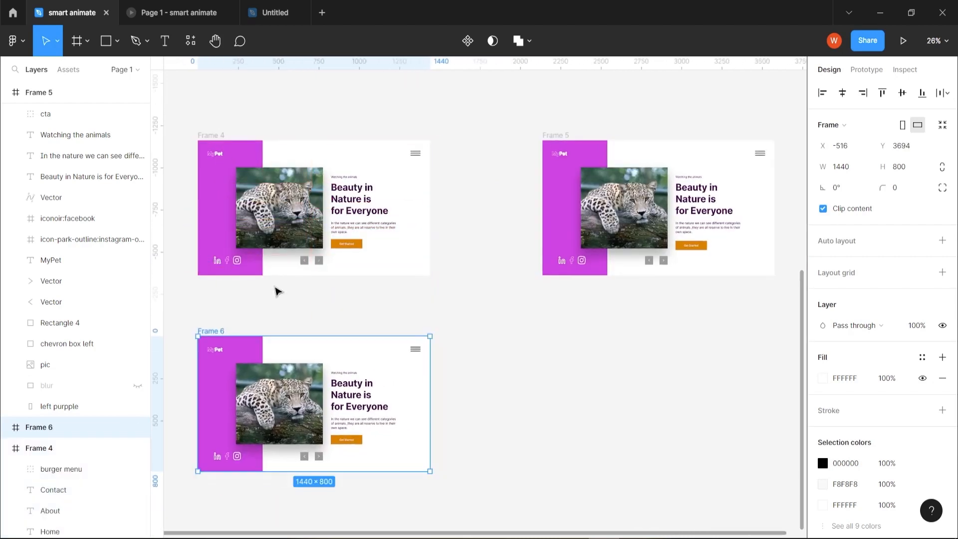
- Review the running Flow 2 prototype, including its burger menu, and return to the smart animate file
{"action": "left_click", "coordinate": [188, 18]}
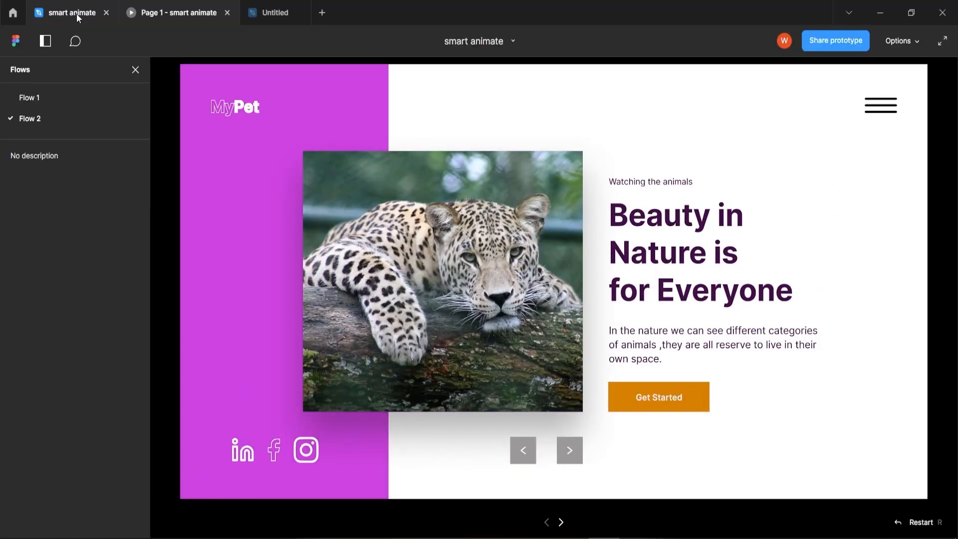
{"action": "left_click", "coordinate": [80, 13]}
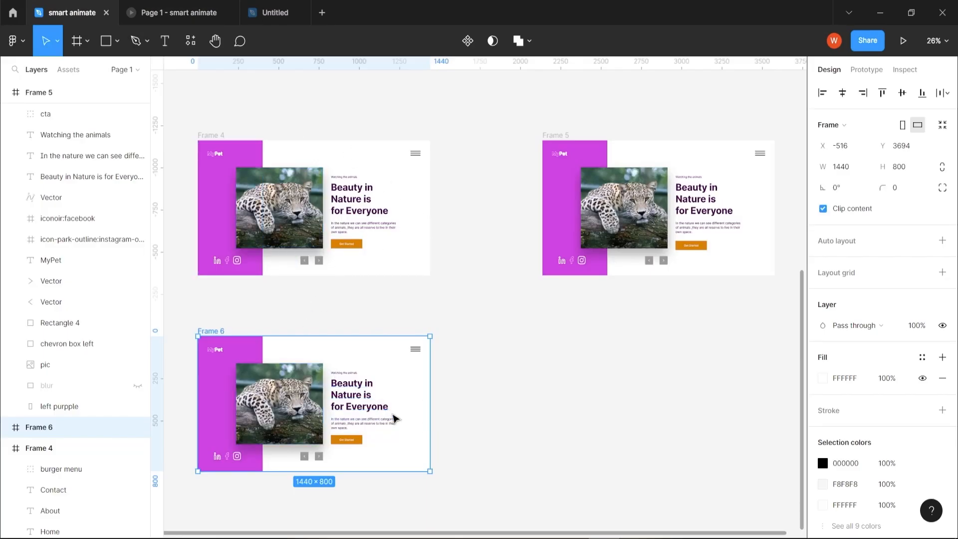
- Draw a rectangle about 653 × 800 in Frame 6, covering the area from the leopard picture to the frame's right edge
{"action": "key", "text": "Escape"}
{"action": "key", "text": "r"}
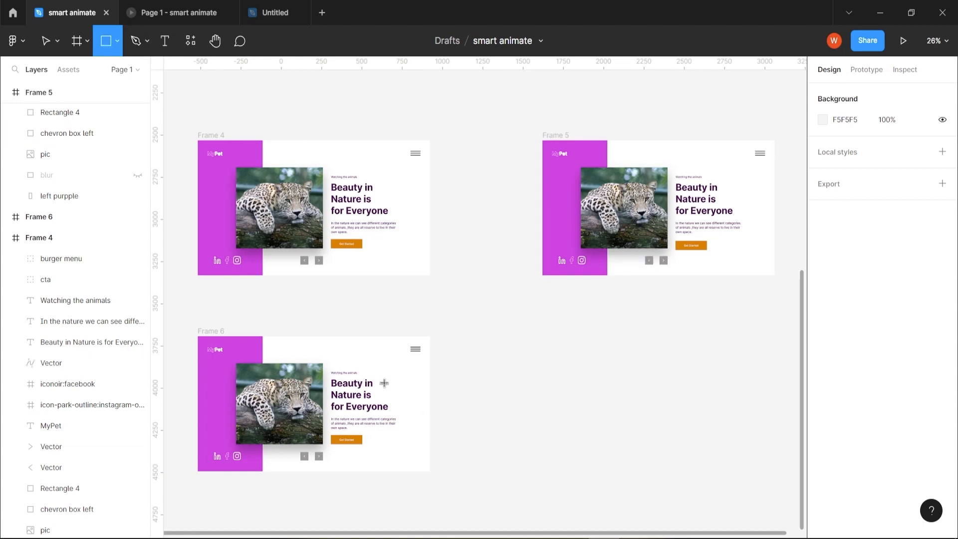
{"action": "left_click_drag", "start_coordinate": [324, 337], "coordinate": [430, 474]}
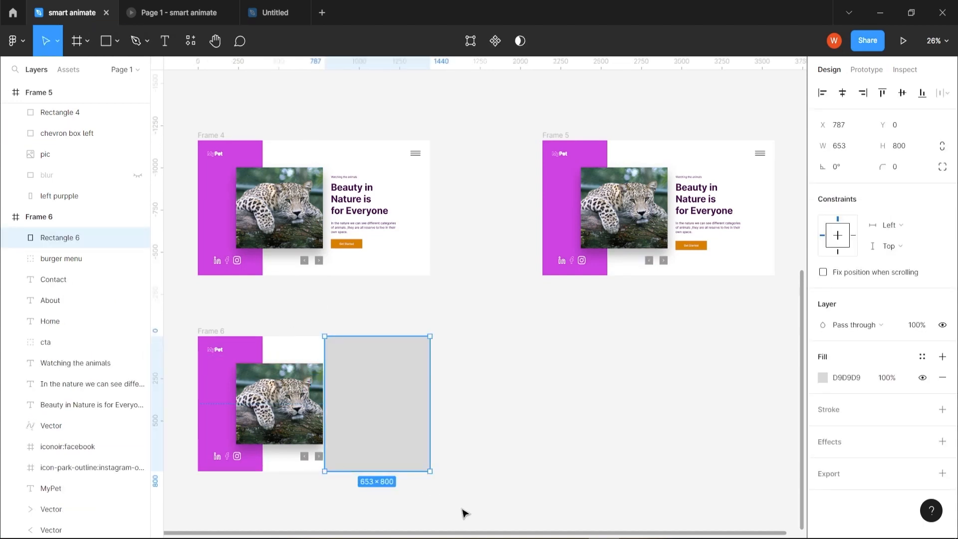
{"action": "scroll", "coordinate": [398, 524], "scroll_direction": "up", "scroll_amount": 5}
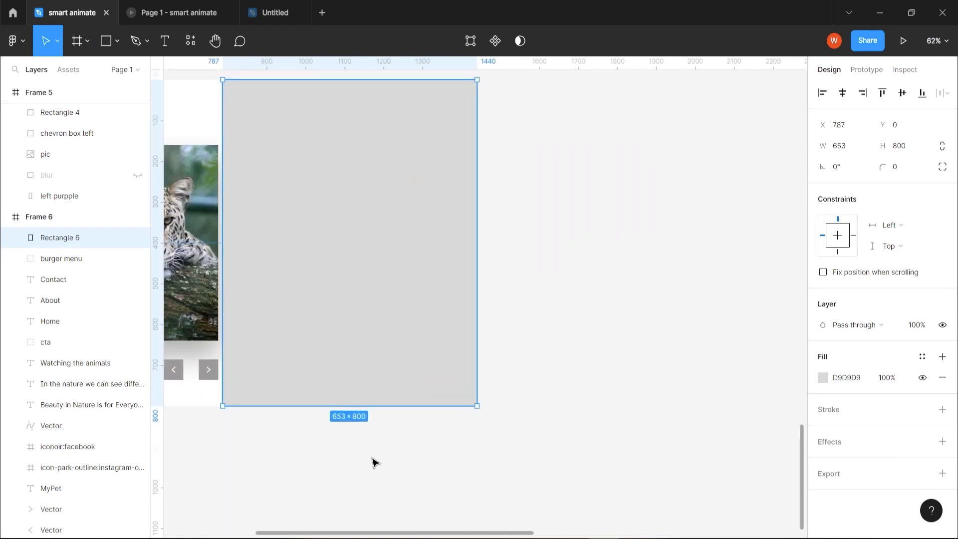
- Narrow the rectangle in Frame 6 to about 639 × 800 and lighten its fill to EDEDED
{"action": "left_click_drag", "start_coordinate": [261, 439], "coordinate": [337, 485]}
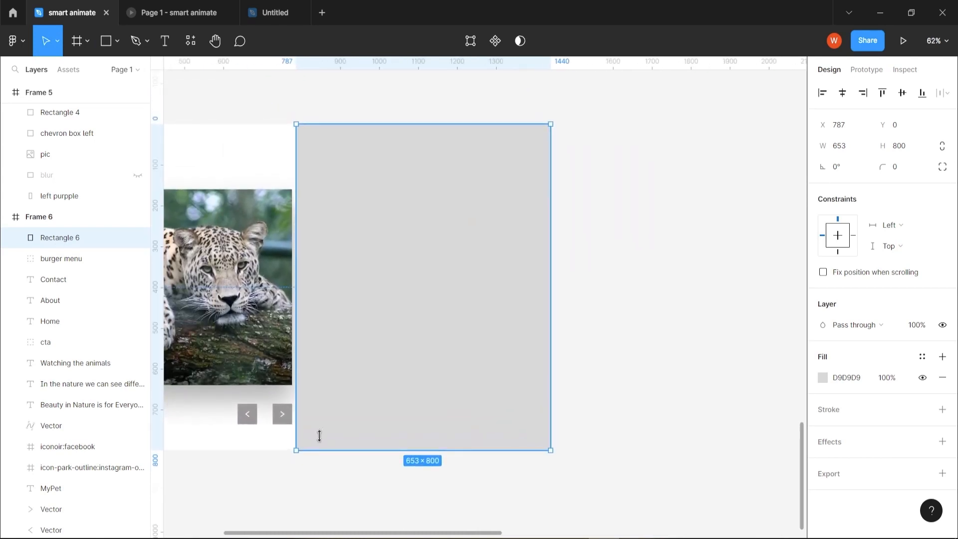
{"action": "left_click_drag", "start_coordinate": [300, 346], "coordinate": [302, 343]}
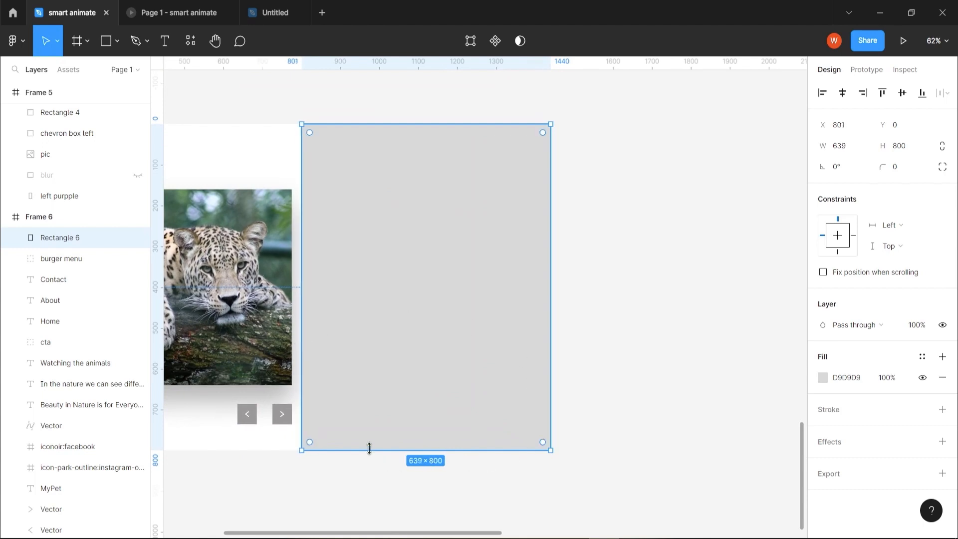
{"action": "mouse_move", "coordinate": [423, 449]}
{"action": "left_mouse_down"}
{"action": "mouse_move", "coordinate": [422, 439]}
{"action": "mouse_move", "coordinate": [421, 448]}
{"action": "left_mouse_up"}
{"action": "left_click", "coordinate": [824, 378]}
{"action": "left_click_drag", "start_coordinate": [659, 223], "coordinate": [658, 231]}
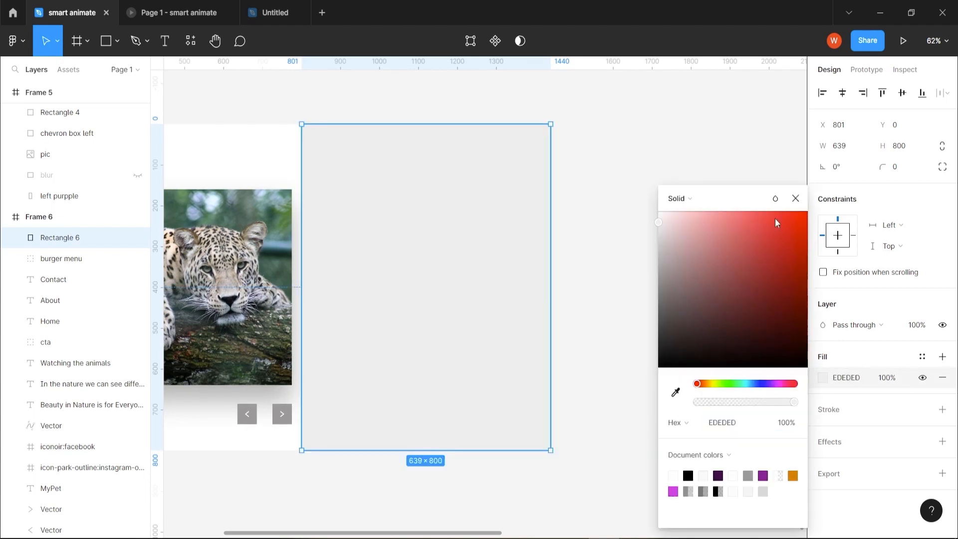
{"action": "left_click", "coordinate": [795, 198]}
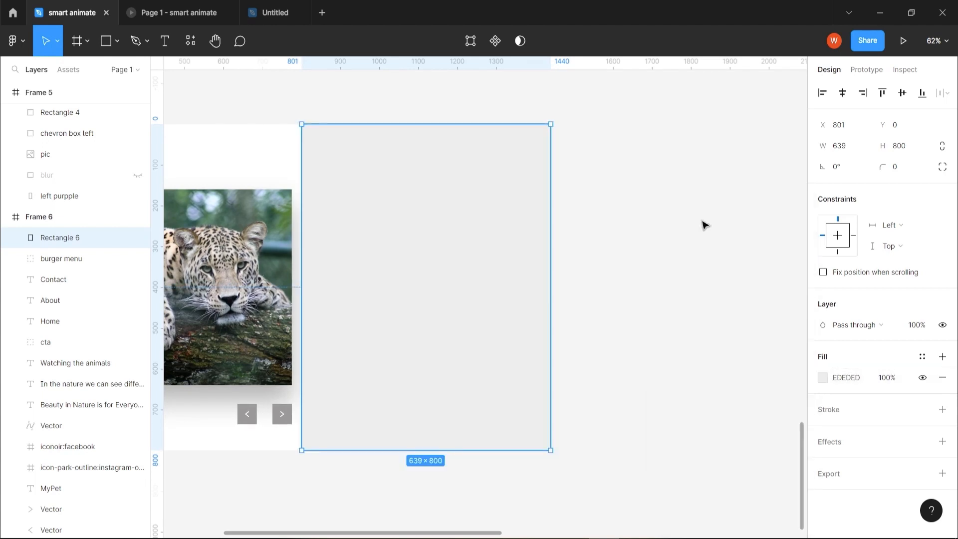
- Place the burger menu layer above the rectangle in Frame 6 and rename the rectangle "menu text"
{"action": "left_click", "coordinate": [65, 262]}
{"action": "left_click_drag", "start_coordinate": [62, 261], "coordinate": [61, 230]}
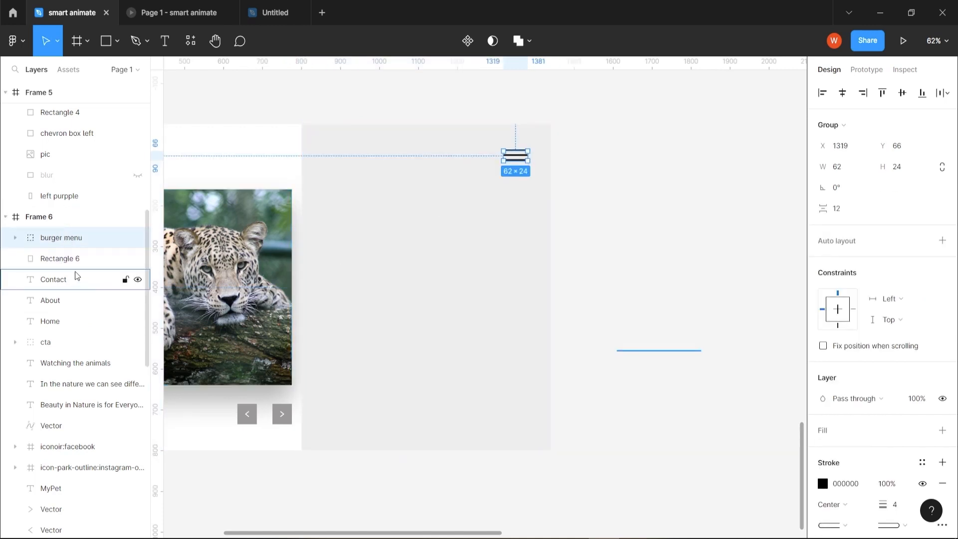
{"action": "left_click", "coordinate": [74, 258]}
{"action": "double_click", "coordinate": [71, 259]}
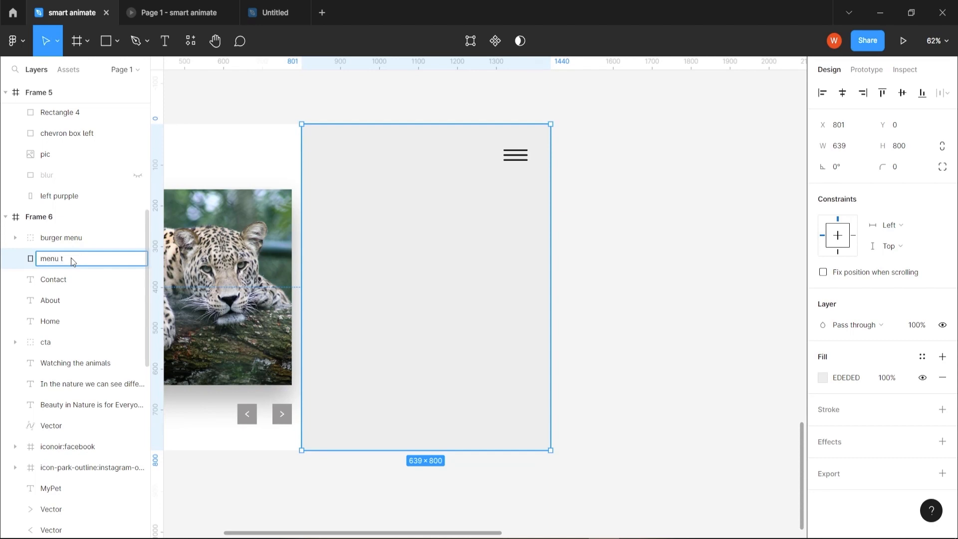
{"action": "type", "text": "menu text"}
{"action": "key", "text": "Return"}
- Add a bold "Home" text in size 55 on the grey panel and set its line height to 0
{"action": "key", "text": "t"}
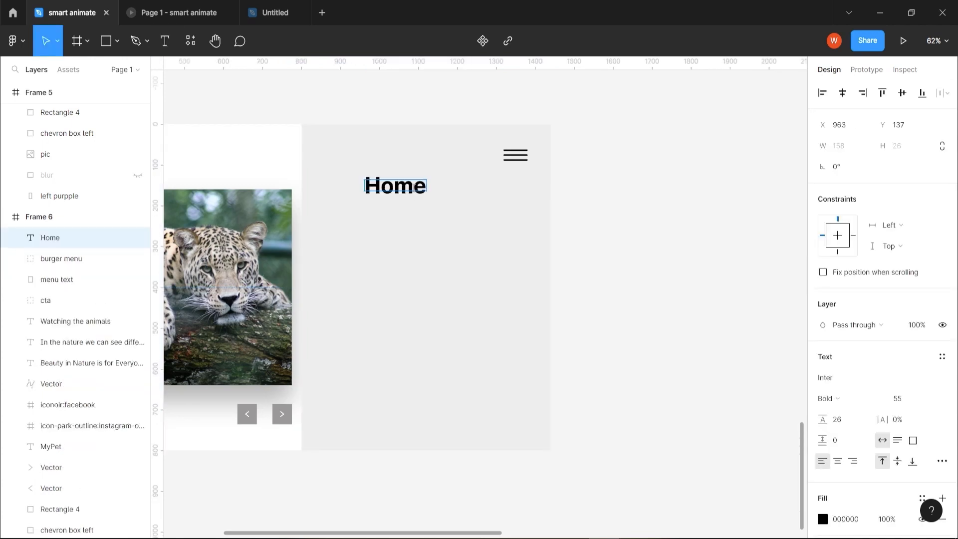
{"action": "left_click", "coordinate": [415, 187]}
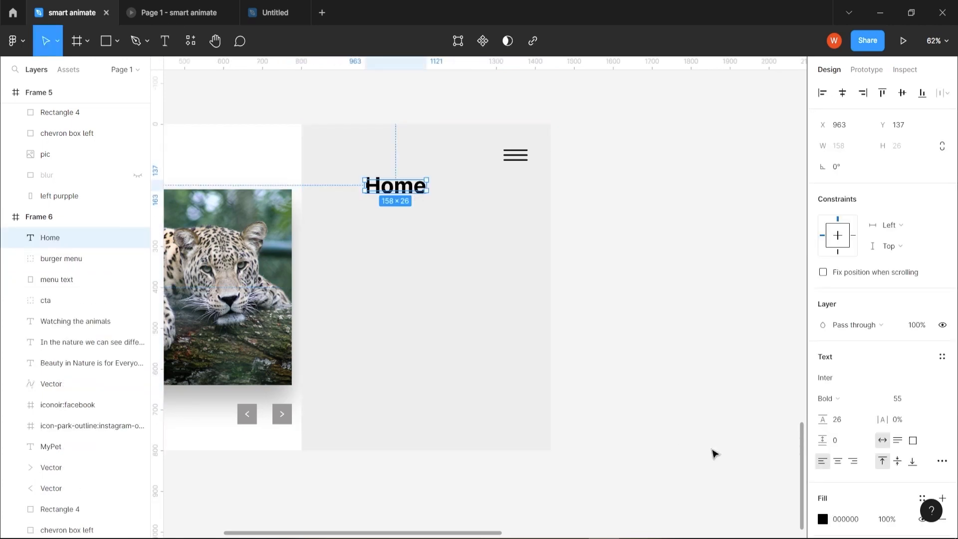
{"action": "left_click", "coordinate": [839, 424]}
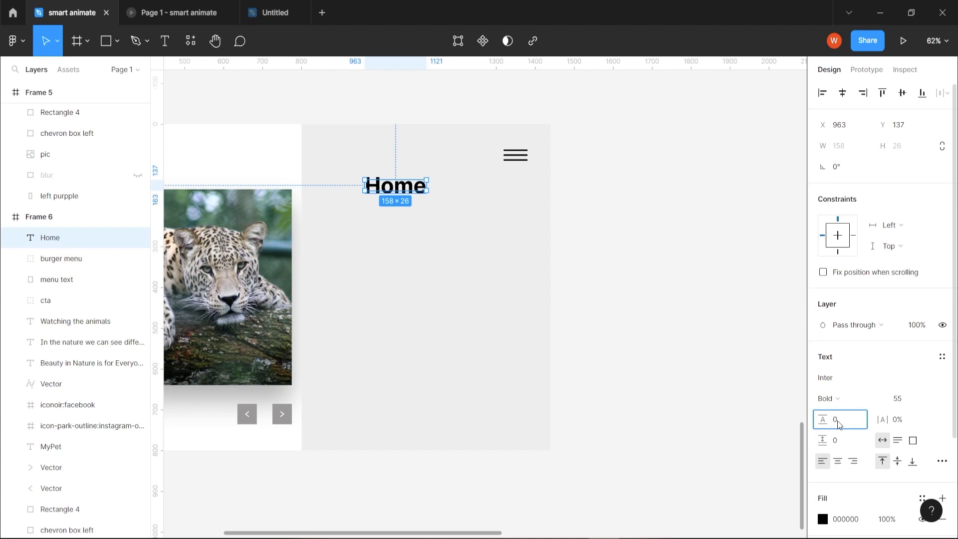
{"action": "type", "text": "0"}
{"action": "key", "text": "Return"}
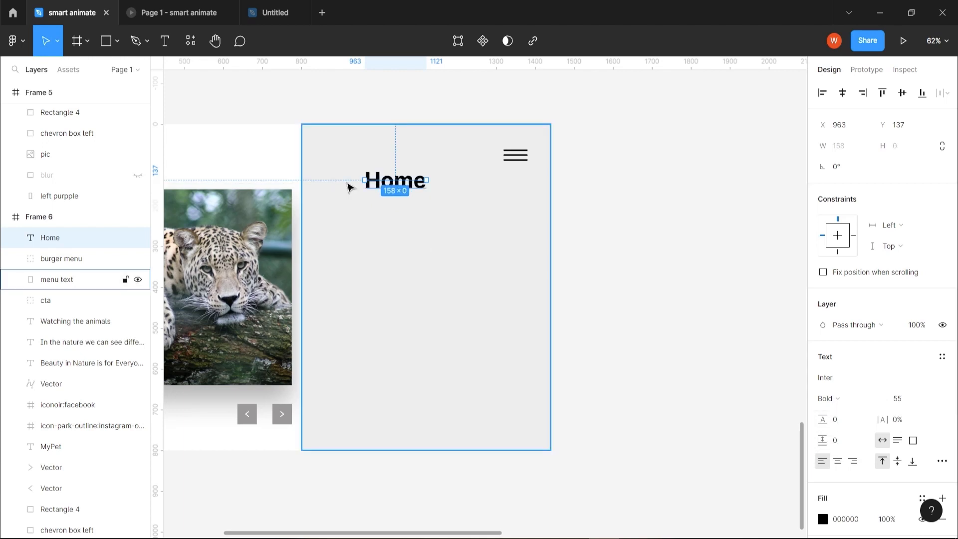
- Move the Home text toward the middle of the panel, with automatic line height and a font size of 85
{"action": "left_click_drag", "start_coordinate": [422, 186], "coordinate": [438, 287]}
{"action": "left_click", "coordinate": [904, 399]}
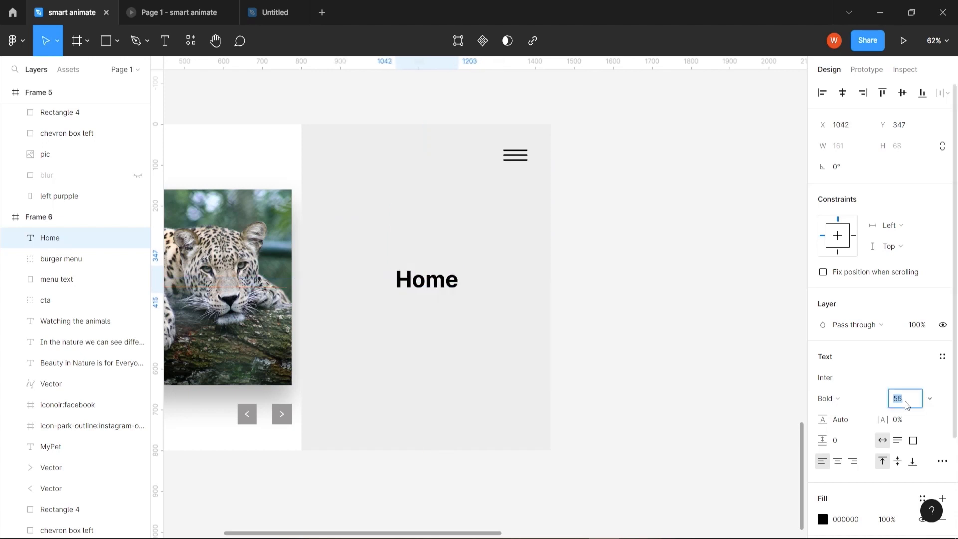
{"action": "key", "text": "Up"}
{"action": "key", "text": "Up"}
{"action": "key", "text": "Up"}
{"action": "key", "text": "Up"}
{"action": "key", "text": "Up"}
{"action": "key", "text": "Up"}
{"action": "key", "text": "Up"}
{"action": "key", "text": "Up"}
{"action": "key", "text": "Up"}
{"action": "key", "text": "Up"}
{"action": "key", "text": "Up"}
{"action": "key", "text": "Up"}
{"action": "key", "text": "Up"}
{"action": "key", "text": "Up"}
{"action": "key", "text": "Up"}
{"action": "key", "text": "Up"}
{"action": "key", "text": "Up"}
{"action": "key", "text": "Up"}
{"action": "key", "text": "Up"}
{"action": "key", "text": "Up"}
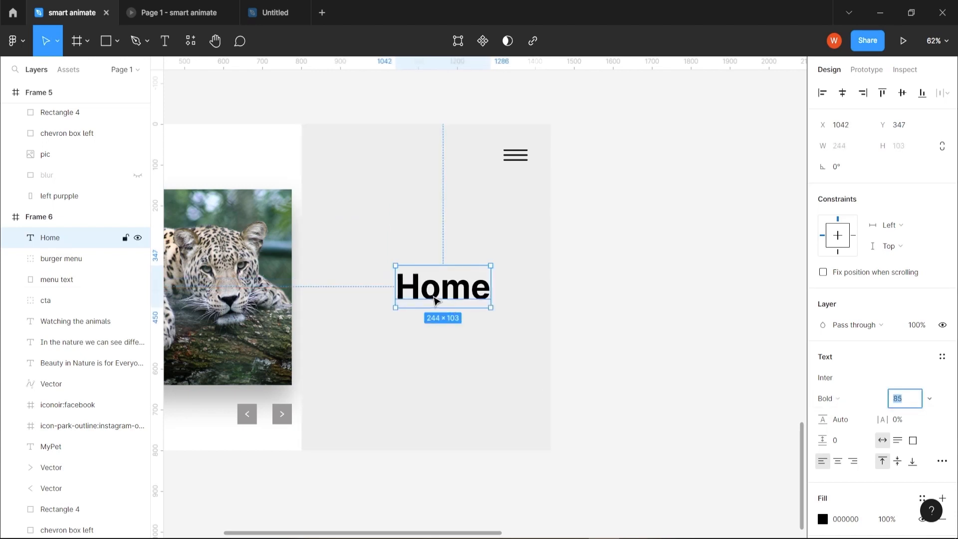
- Duplicate the Home text below itself to make two more menu entries reading "About" and "Contact"
{"action": "left_click_drag", "start_coordinate": [444, 295], "coordinate": [444, 343]}
{"action": "double_click", "coordinate": [433, 290]}
{"action": "type", "text": "About"}
{"action": "double_click", "coordinate": [451, 342]}
{"action": "type", "text": "Contact"}
{"action": "key", "text": "Escape"}
- Align the Home, About and Contact texts on their horizontal centers and center them across the grey panel
{"action": "left_click", "coordinate": [428, 281], "text": "shift"}
{"action": "left_click", "coordinate": [426, 228], "text": "shift"}
{"action": "left_click", "coordinate": [842, 93]}
{"action": "left_click_drag", "start_coordinate": [450, 283], "coordinate": [432, 289]}
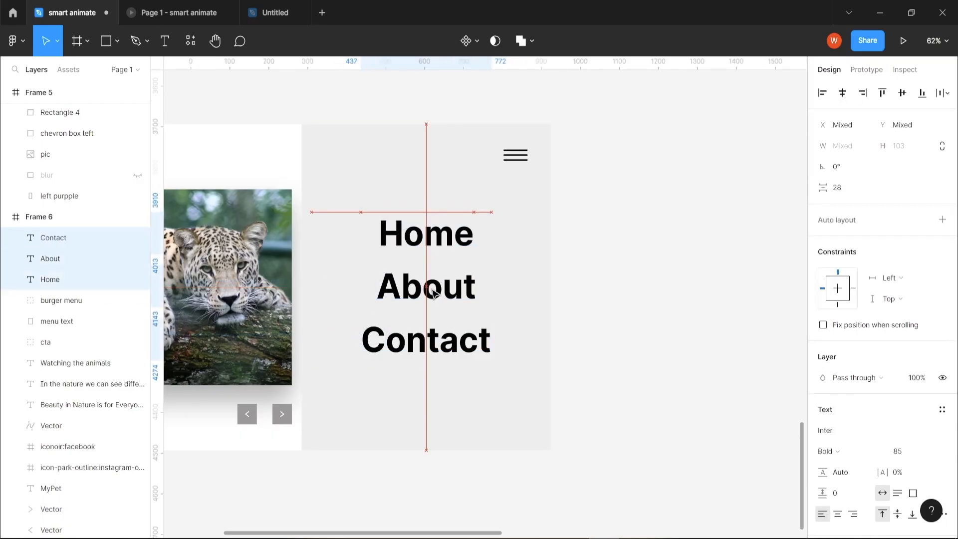
- Lighten the menu panel's fill to F3F3F3 and bring the burger menu layer above the text layers in Frame 6
{"action": "scroll", "coordinate": [443, 349], "scroll_direction": "down", "scroll_amount": 3}
{"action": "left_click", "coordinate": [469, 319]}
{"action": "left_click", "coordinate": [822, 377]}
{"action": "left_click", "coordinate": [659, 216]}
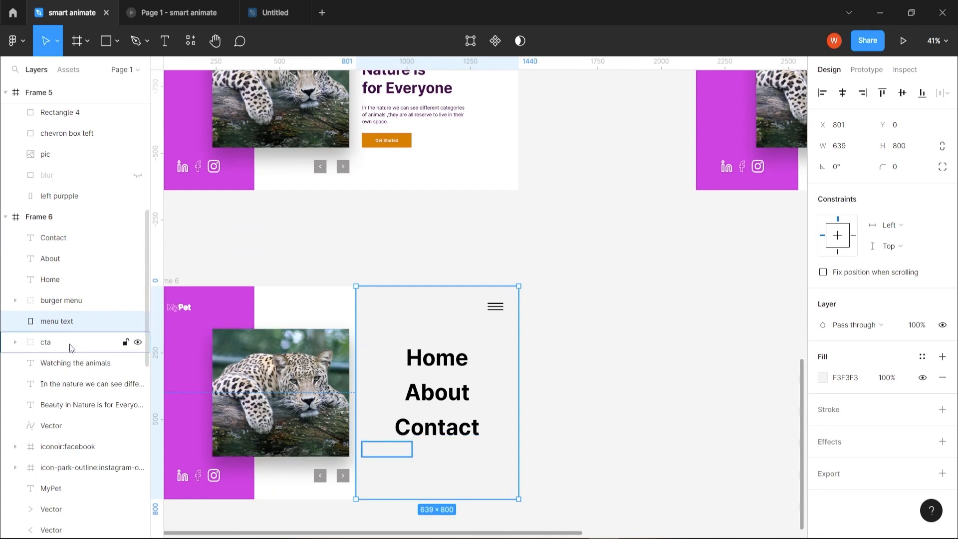
{"action": "left_click_drag", "start_coordinate": [70, 322], "coordinate": [70, 284]}
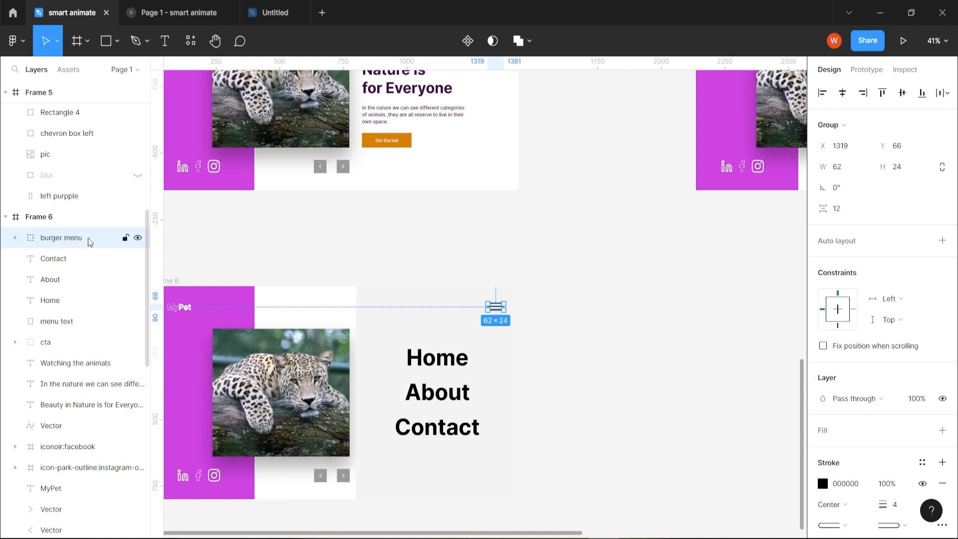
- Copy the Contact, About, Home and menu text layers from Frame 6 into Frame 4, grouped beneath the burger menu layer
{"action": "left_click", "coordinate": [77, 265]}
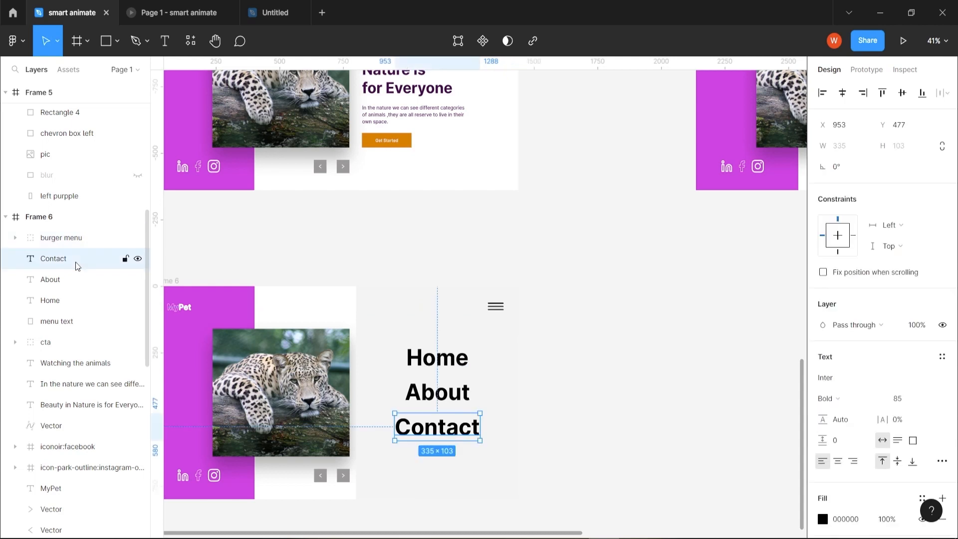
{"action": "left_click", "coordinate": [73, 285], "text": "shift"}
{"action": "left_click", "coordinate": [72, 299], "text": "shift"}
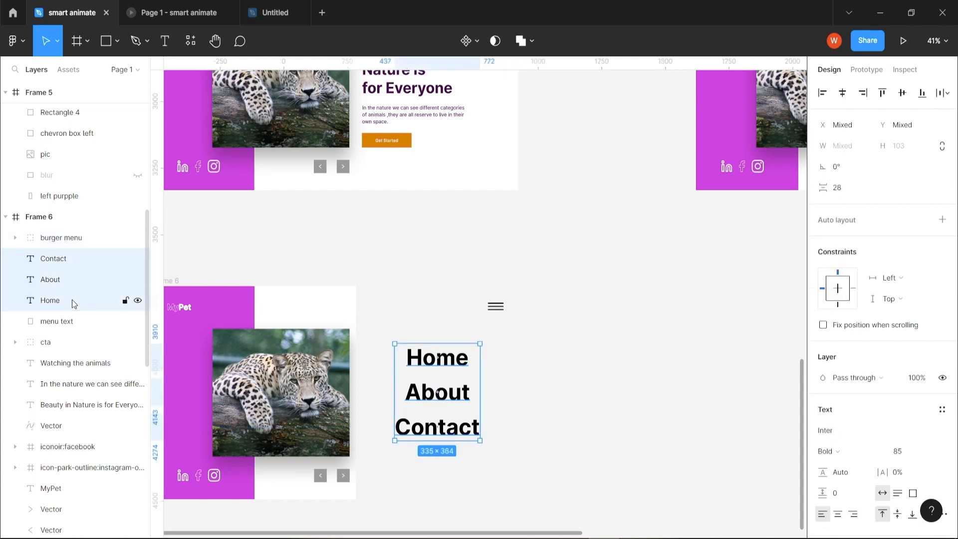
{"action": "left_click", "coordinate": [75, 322], "text": "shift"}
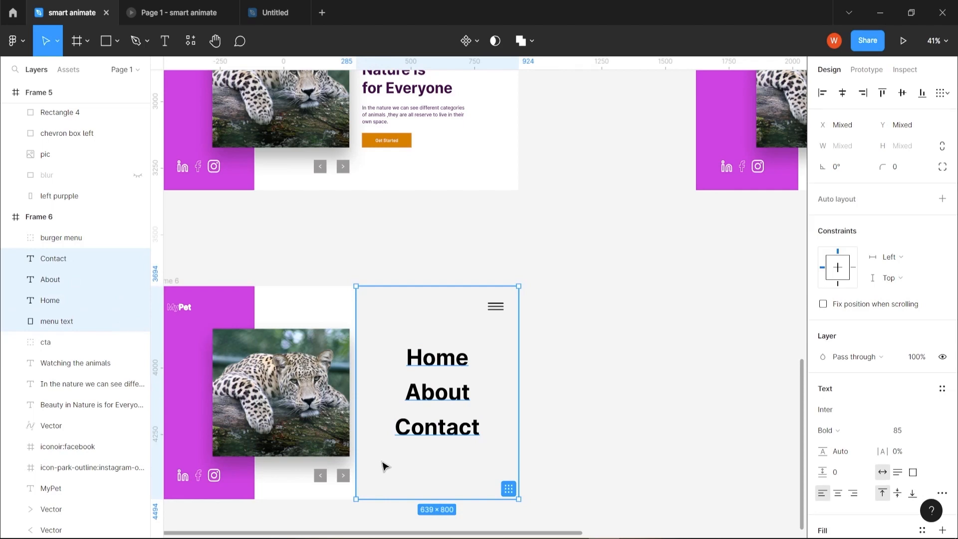
{"action": "scroll", "coordinate": [478, 266], "scroll_direction": "up", "scroll_amount": 6}
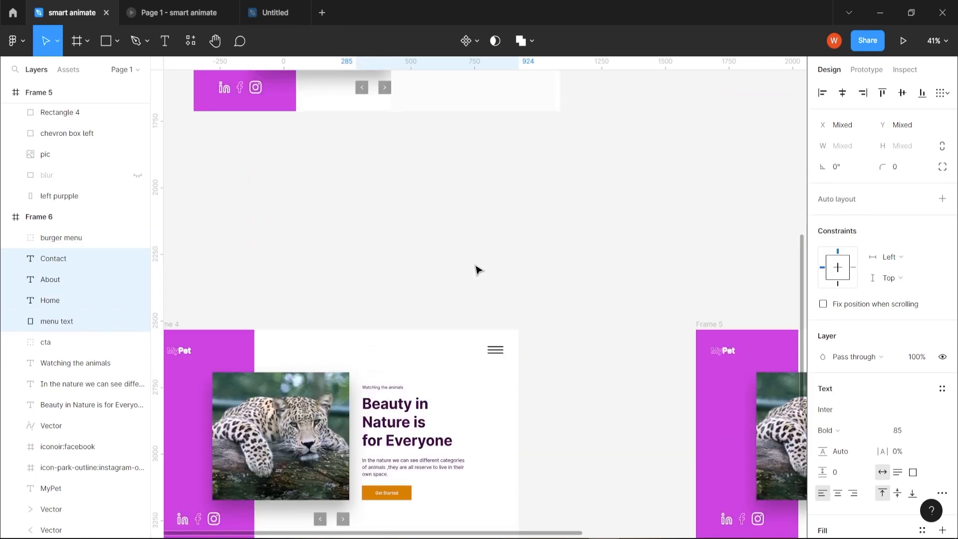
{"action": "scroll", "coordinate": [474, 271], "scroll_direction": "down", "scroll_amount": 2}
{"action": "left_click", "coordinate": [275, 224]}
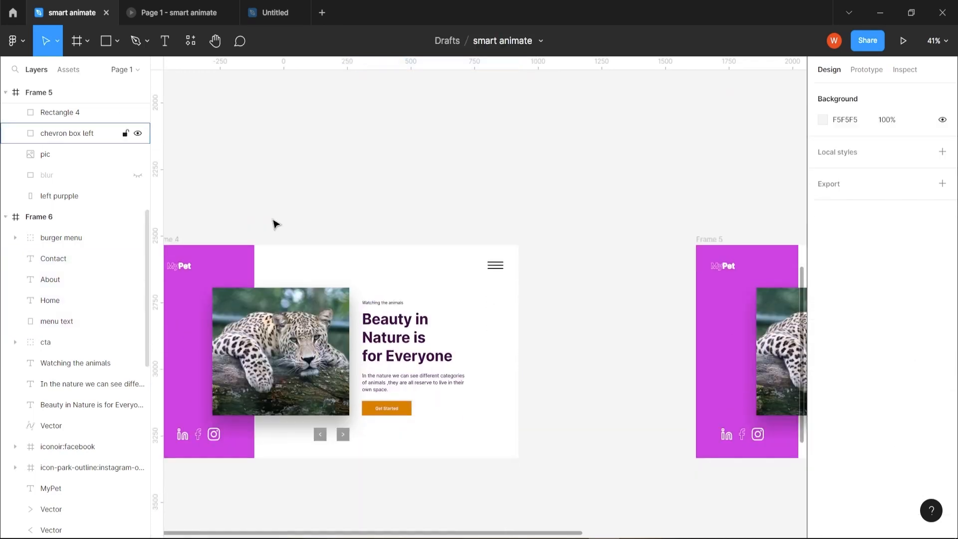
{"action": "key", "text": "ctrl+v"}
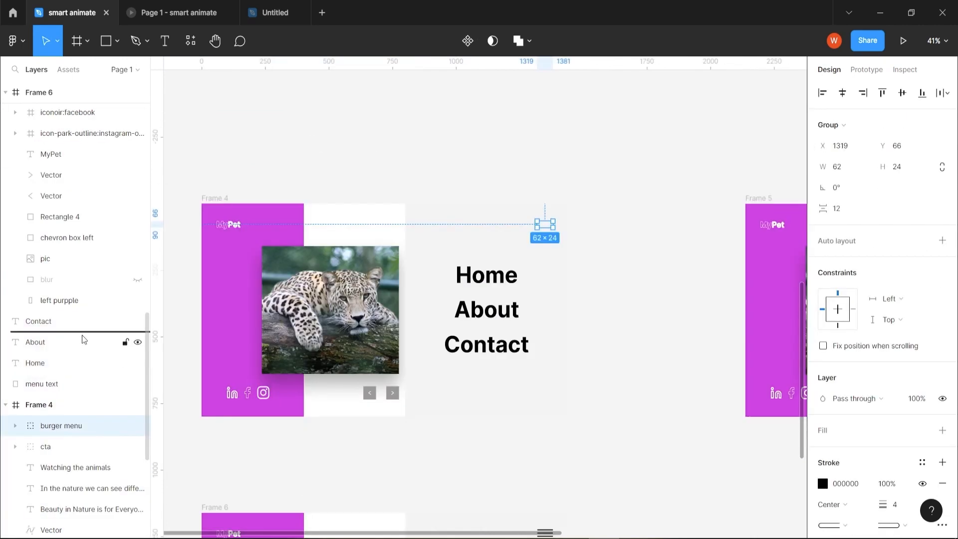
{"action": "left_click_drag", "start_coordinate": [81, 333], "coordinate": [60, 320]}
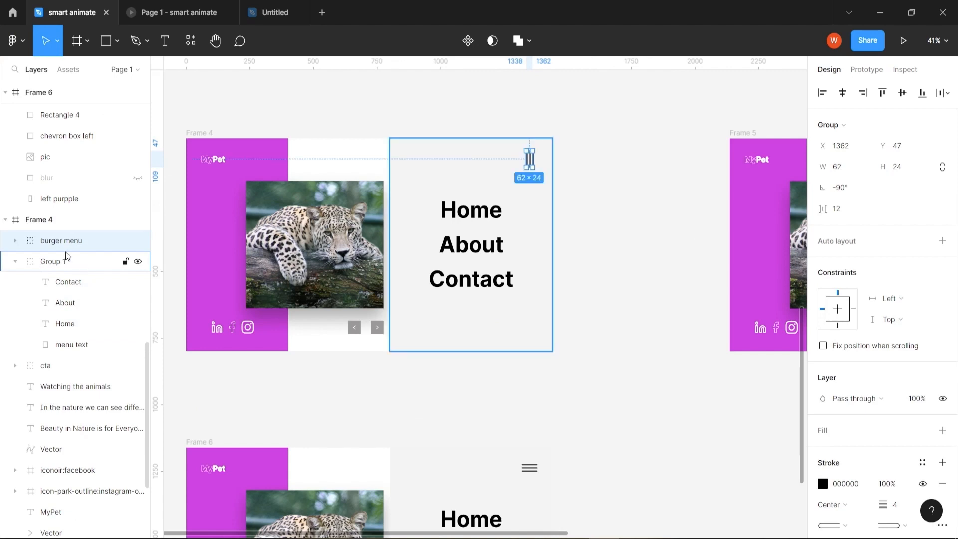
- Collapse the new menu group in Frame 4 and rename it "text menu"
{"action": "left_click", "coordinate": [15, 261]}
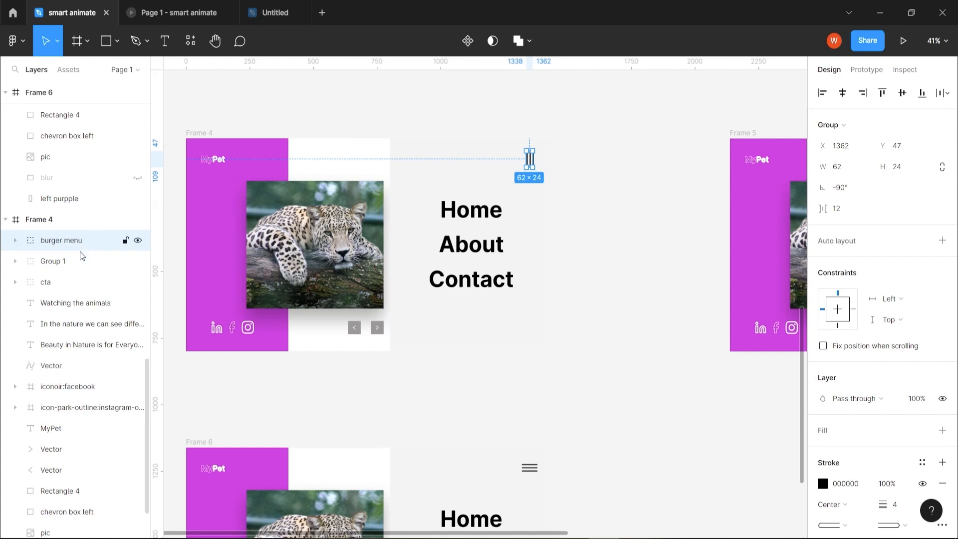
{"action": "left_click", "coordinate": [50, 261]}
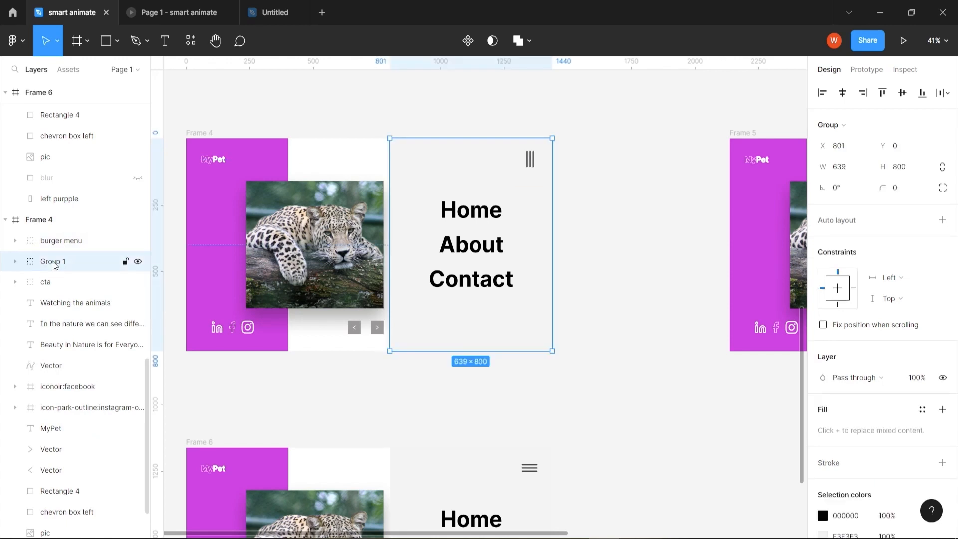
{"action": "double_click", "coordinate": [55, 263]}
{"action": "type", "text": "text menu"}
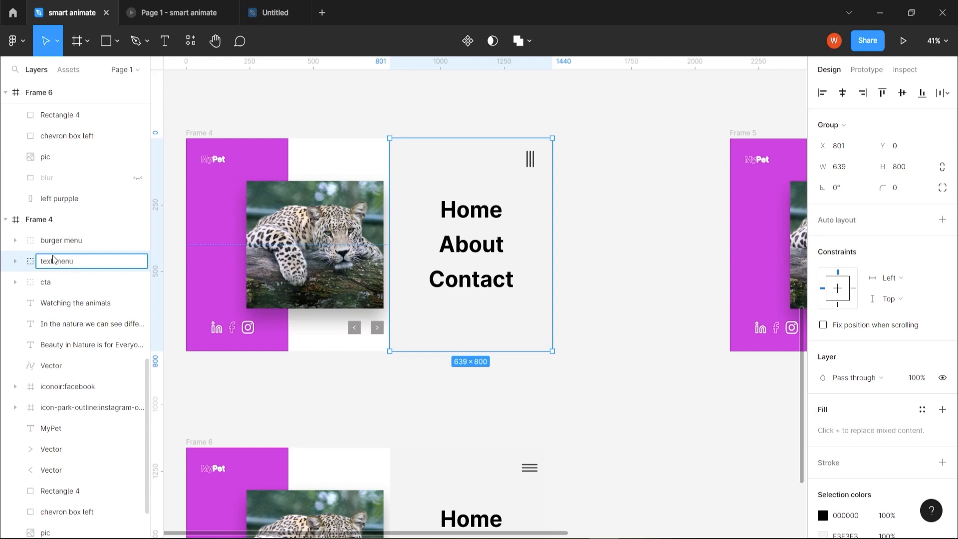
{"action": "key", "text": "Return"}
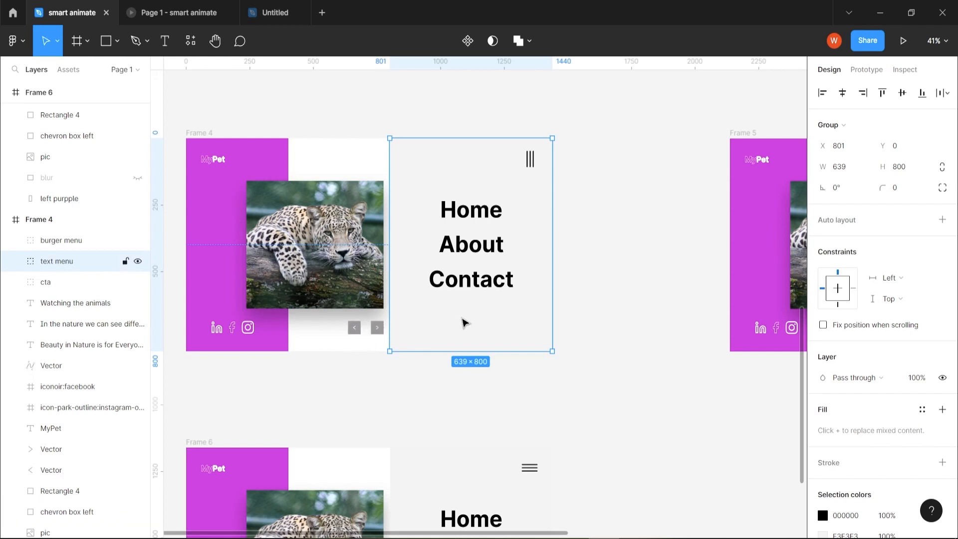
- Move the text menu group just outside Frame 4's right edge, to about X 1445, Y 0
{"action": "scroll", "coordinate": [668, 309], "scroll_direction": "down", "scroll_amount": 1}
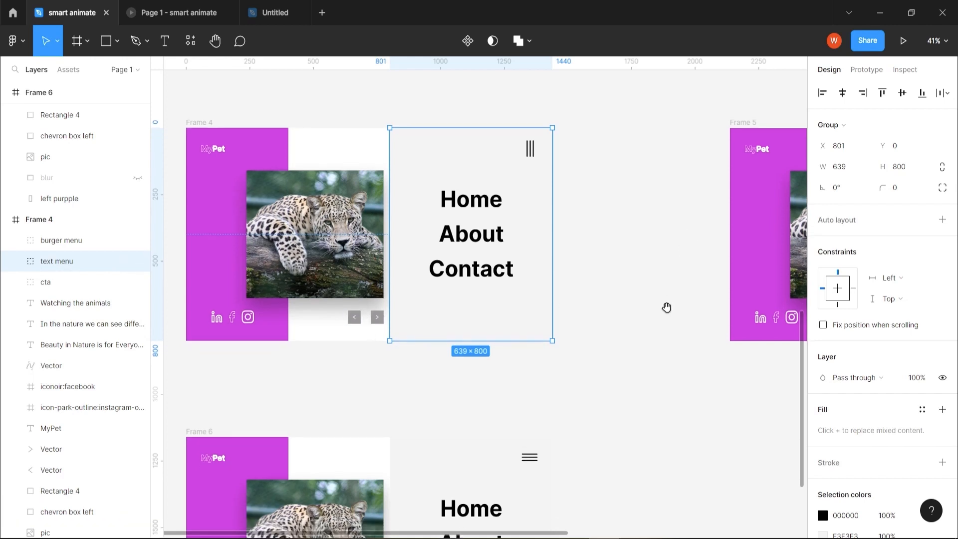
{"action": "scroll", "coordinate": [659, 302], "scroll_direction": "down", "scroll_amount": 3}
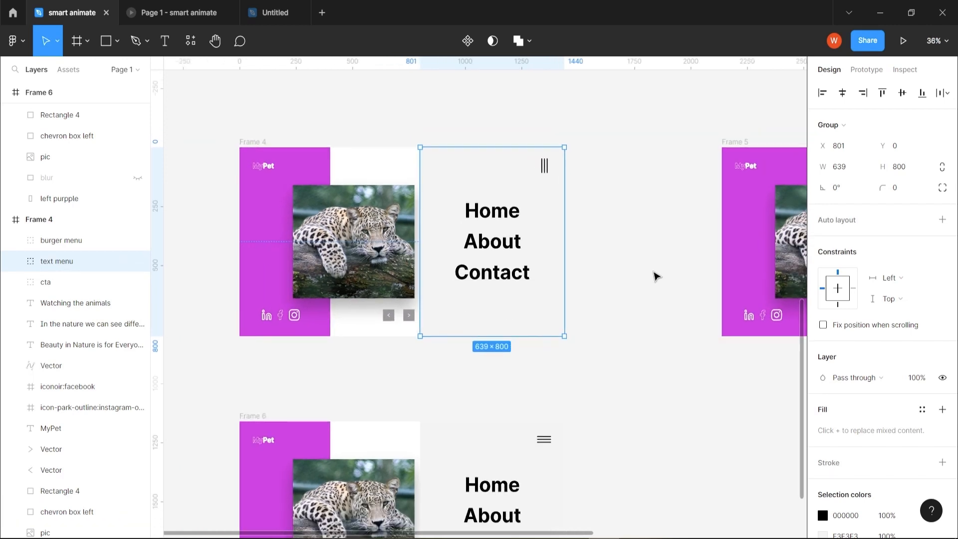
{"action": "left_click_drag", "start_coordinate": [655, 273], "coordinate": [571, 284]}
{"action": "left_click_drag", "start_coordinate": [659, 155], "coordinate": [720, 160]}
{"action": "left_click", "coordinate": [435, 314]}
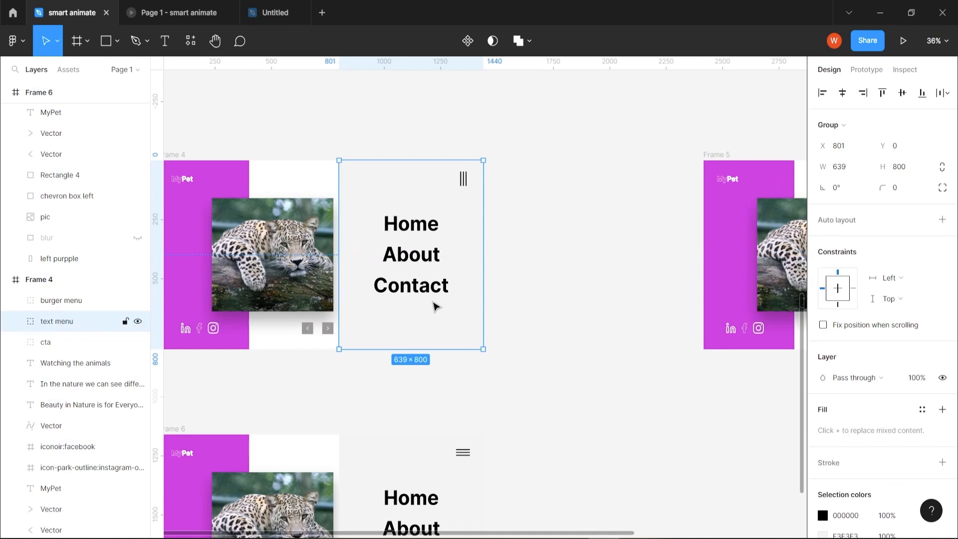
{"action": "left_click_drag", "start_coordinate": [421, 314], "coordinate": [567, 318]}
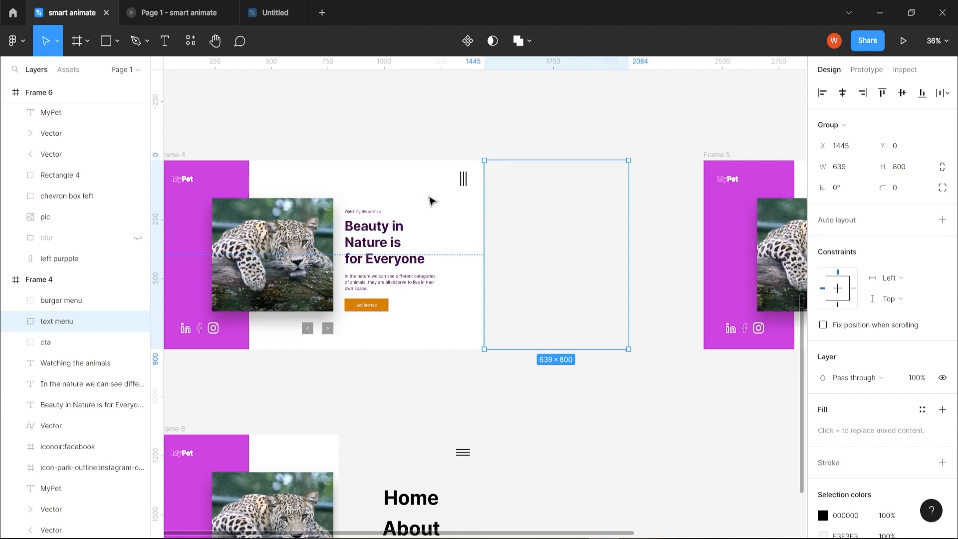
- Set the rotation of Frame 4's burger menu to 0°
{"action": "left_click_drag", "start_coordinate": [593, 449], "coordinate": [577, 374]}
{"action": "left_click", "coordinate": [451, 114]}
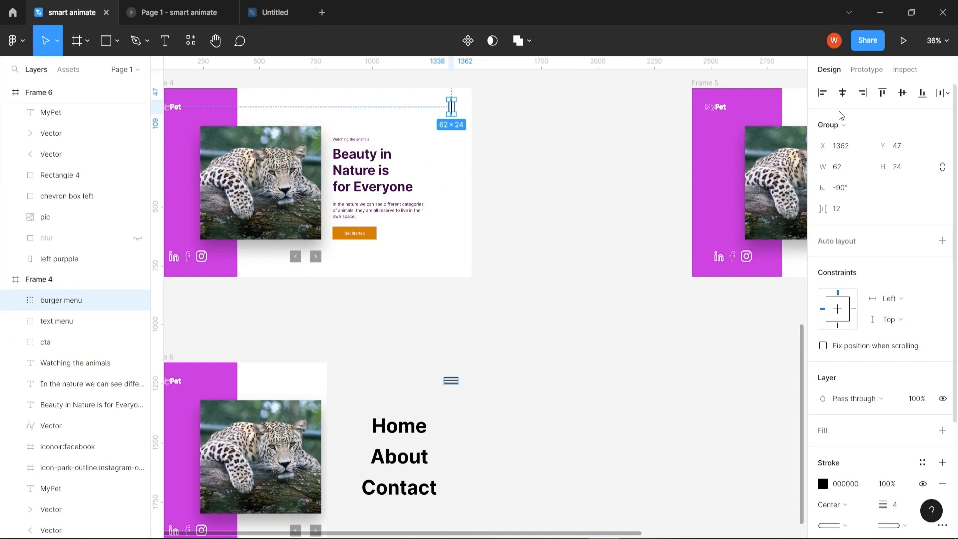
{"action": "left_click", "coordinate": [847, 194]}
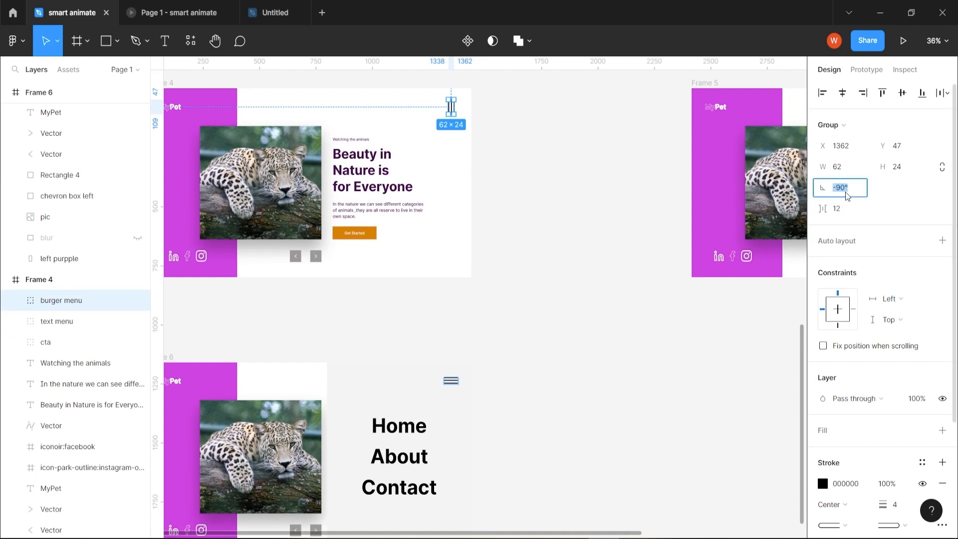
{"action": "type", "text": "0"}
{"action": "key", "text": "Return"}
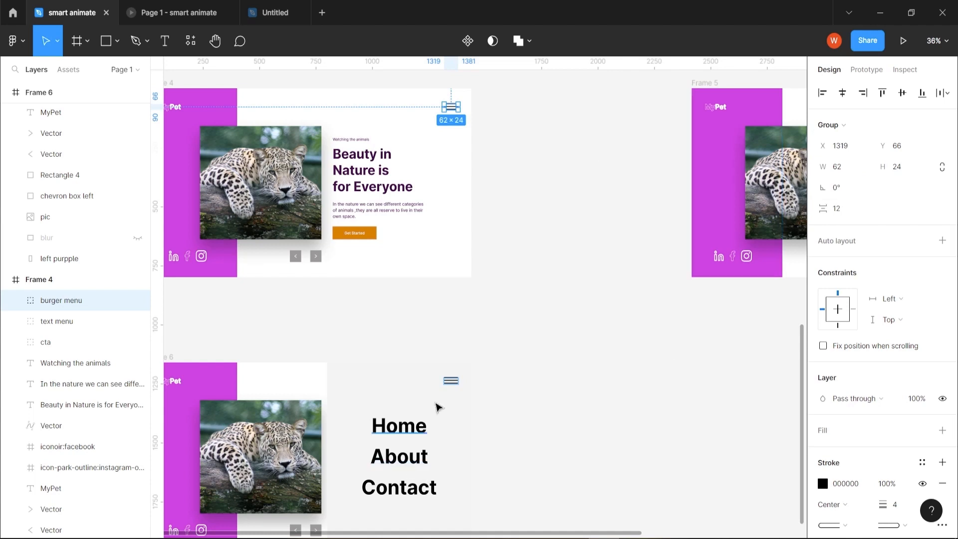
- Set the rotation of Frame 6's burger menu to -90°
{"action": "left_click", "coordinate": [450, 382]}
{"action": "left_click", "coordinate": [841, 194]}
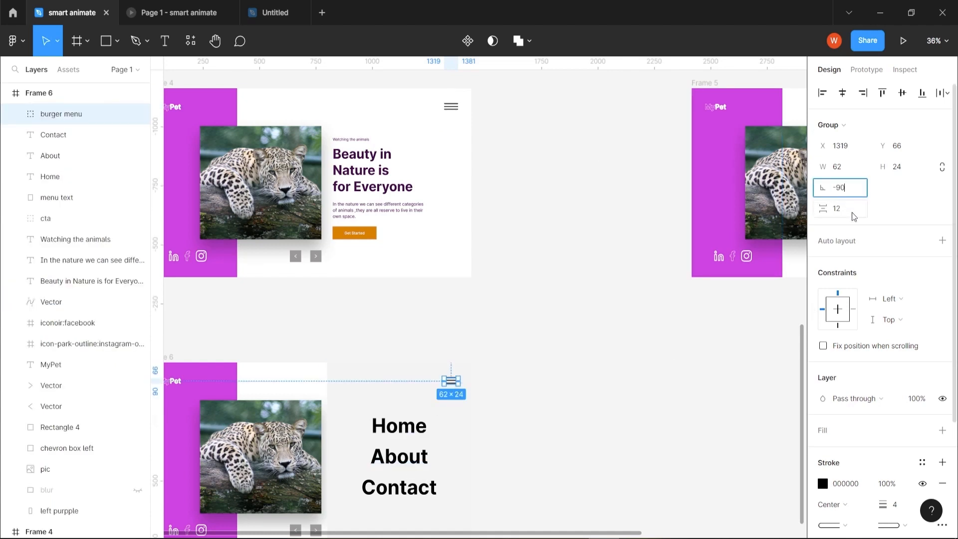
{"action": "key", "text": "Return"}
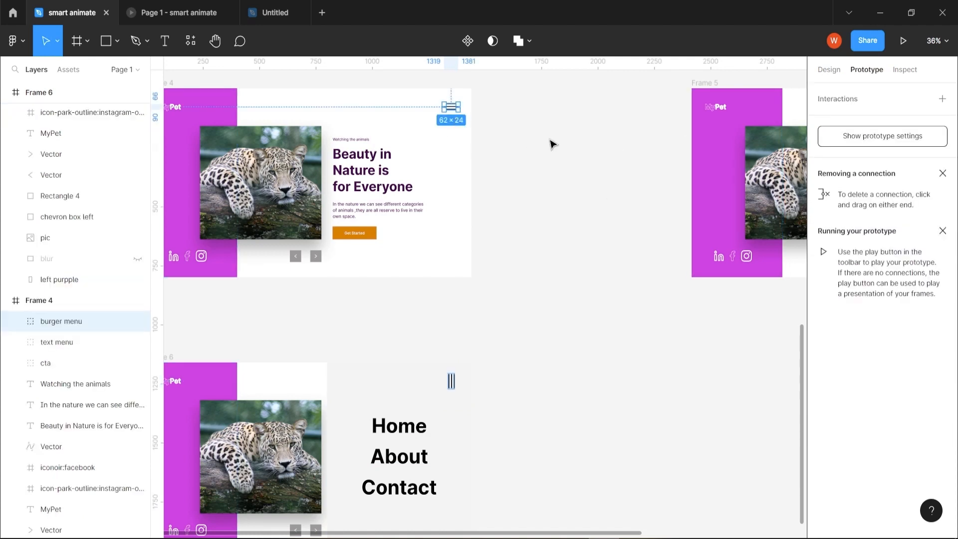
- Link Frame 4's burger menu to Frame 6 on click, using a Smart animate transition with a 500 ms duration
{"action": "mouse_move", "coordinate": [459, 110]}
{"action": "left_click_drag", "start_coordinate": [452, 106], "coordinate": [450, 381]}
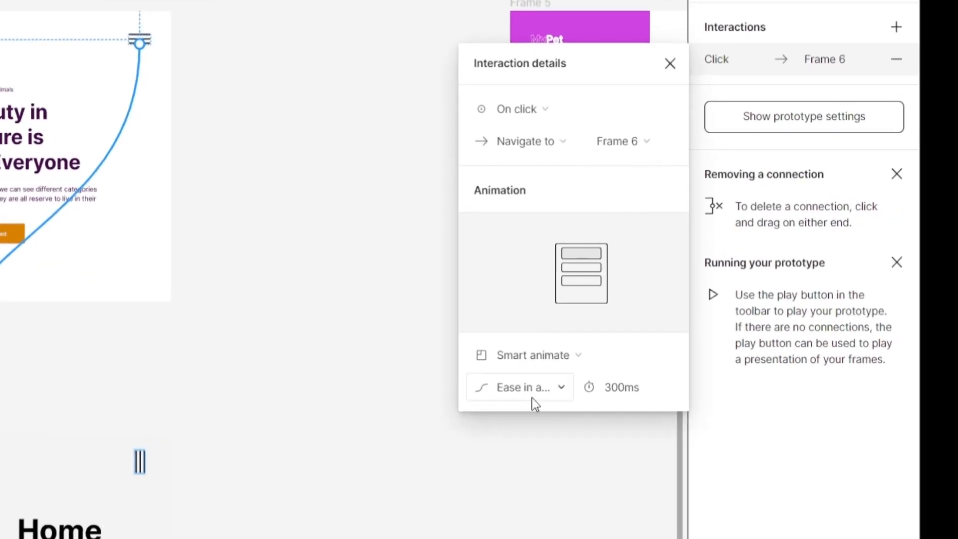
{"action": "left_click", "coordinate": [620, 392]}
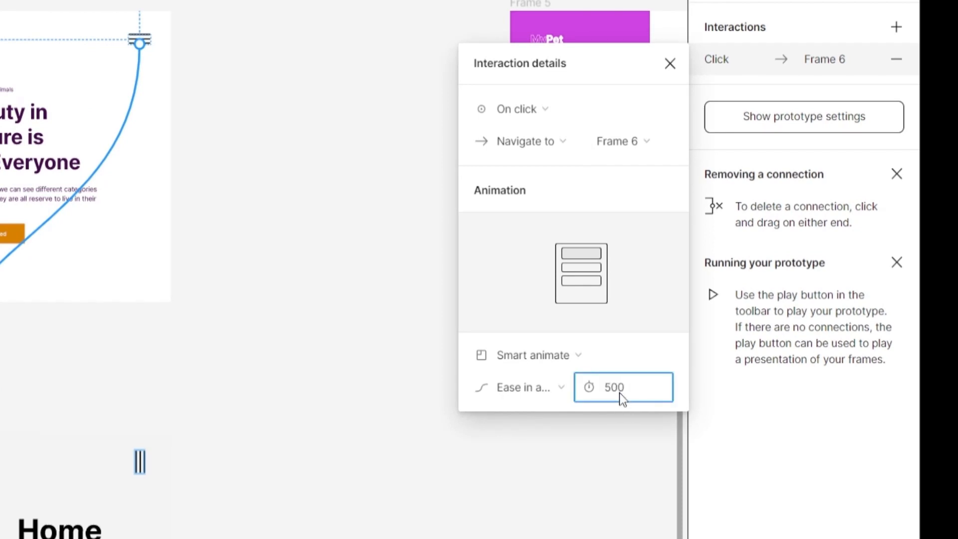
{"action": "key", "text": "Return"}
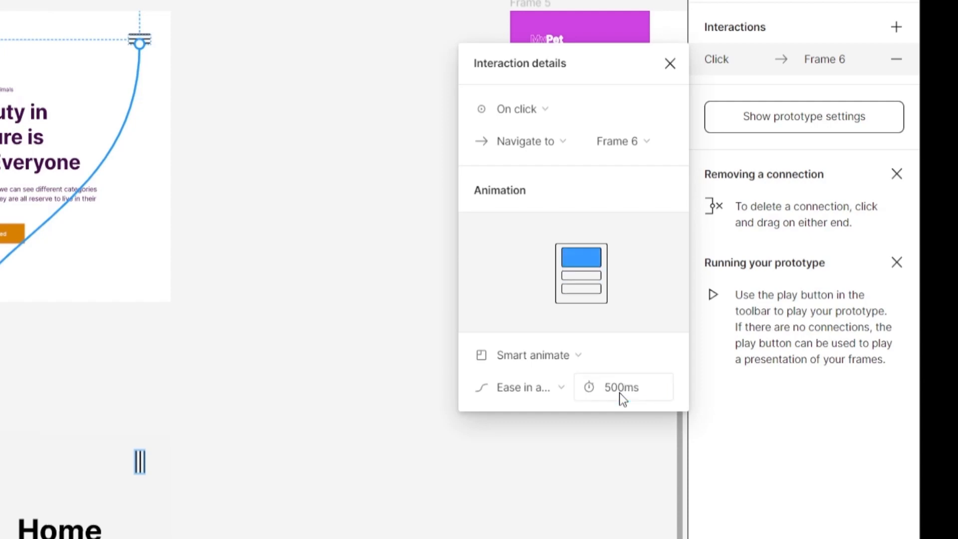
- Link Frame 6's burger menu back to Frame 4 with a prototype connection
{"action": "left_click", "coordinate": [139, 465]}
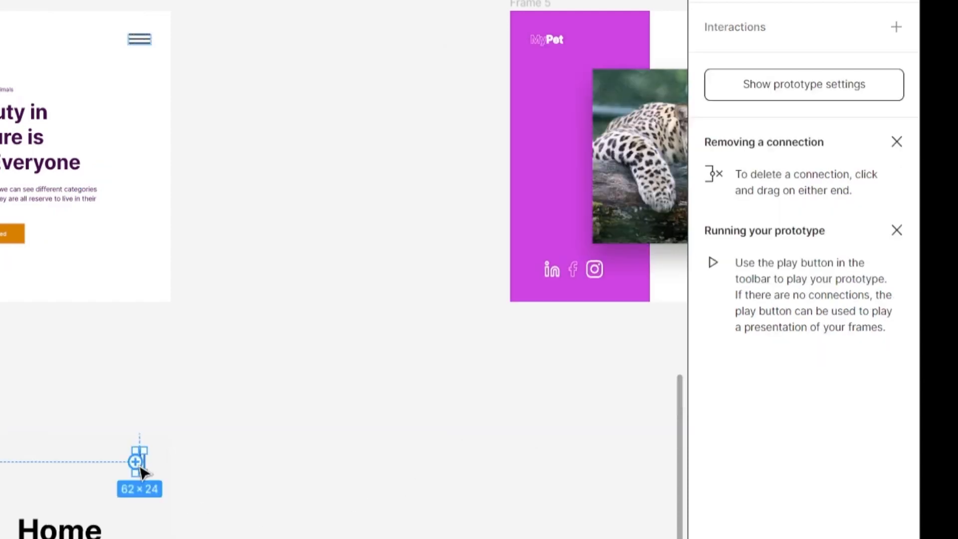
{"action": "left_click_drag", "start_coordinate": [135, 461], "coordinate": [106, 307]}
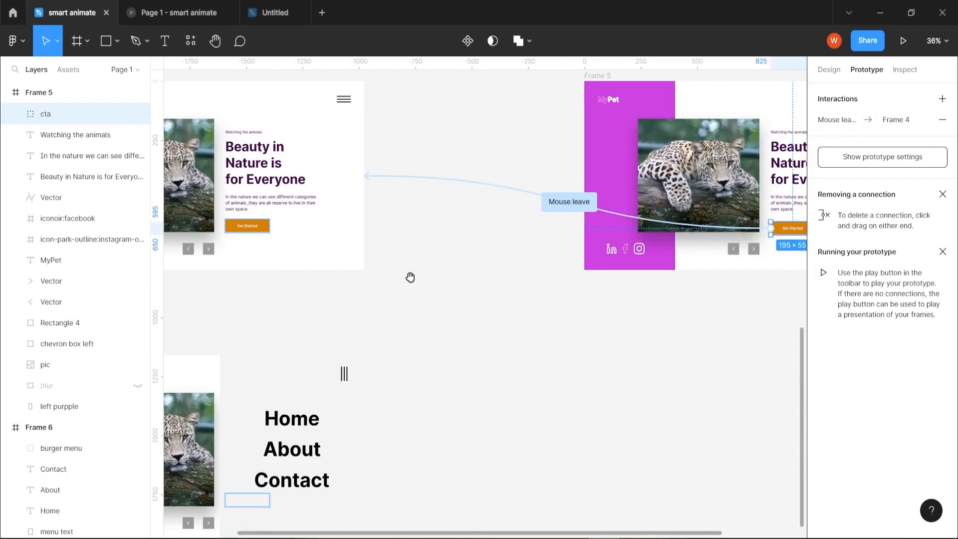
{"action": "left_click_drag", "start_coordinate": [410, 276], "coordinate": [536, 254]}
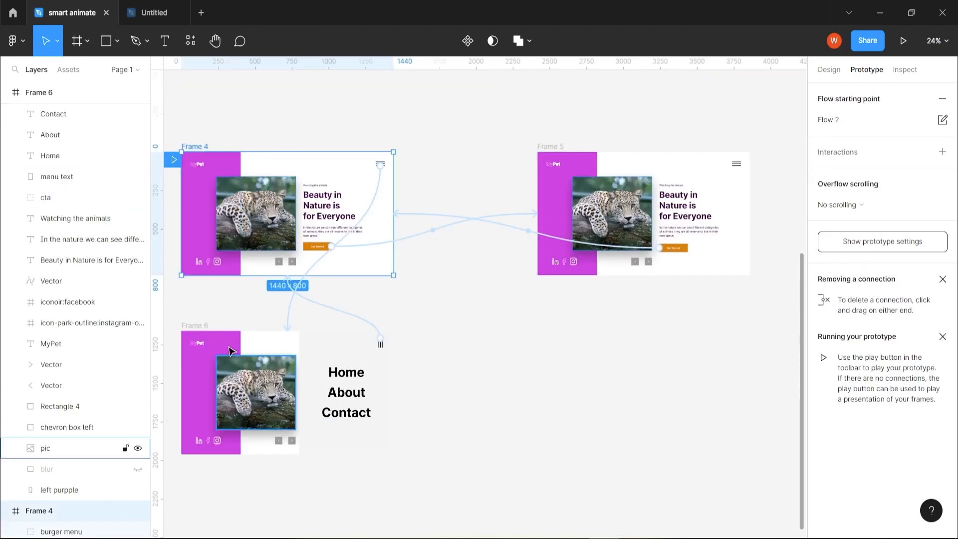
- Present the Flow 2 prototype and scale the preview so the whole landing page fits on screen
{"action": "left_click", "coordinate": [902, 41]}
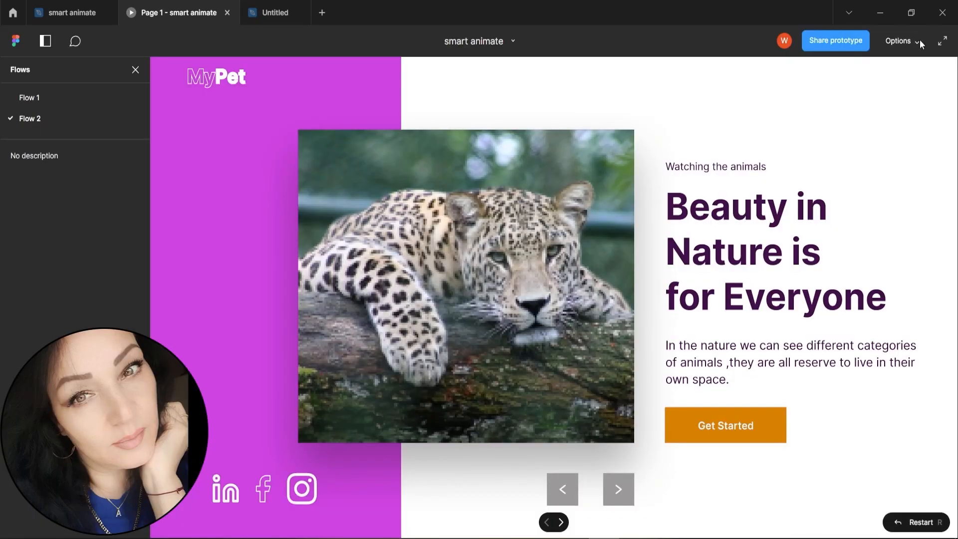
{"action": "left_click", "coordinate": [918, 42]}
{"action": "left_click", "coordinate": [860, 88]}
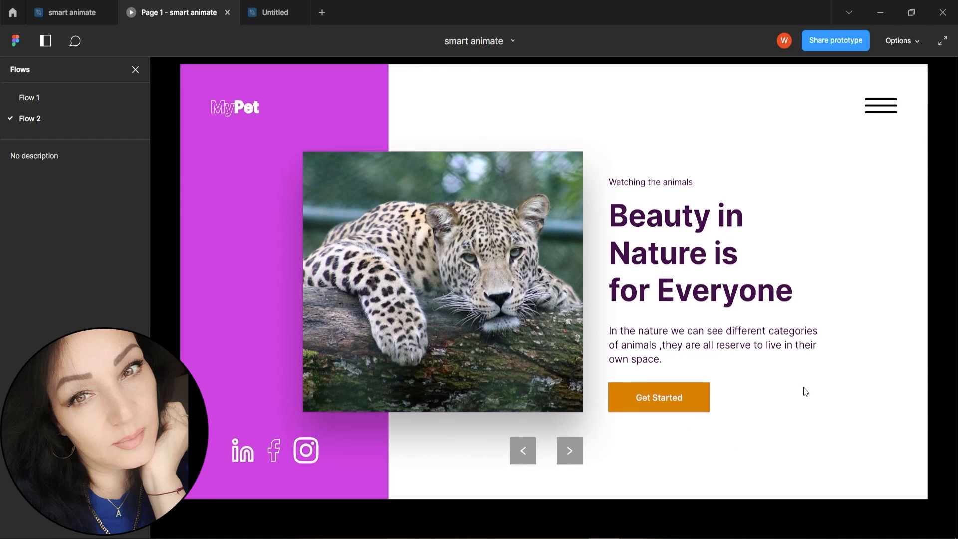
- Test the burger icon in the prototype preview by opening and closing the menu panel several times
{"action": "left_click", "coordinate": [888, 109]}
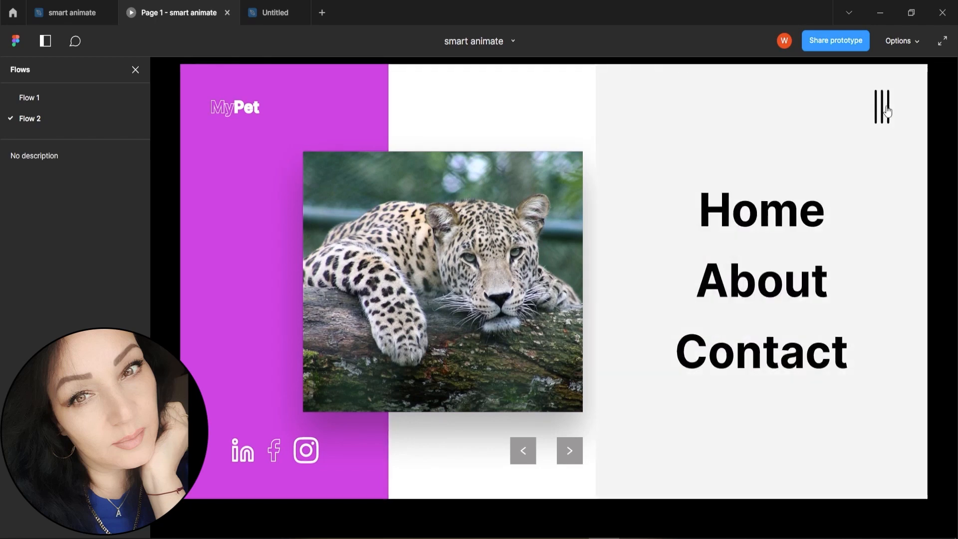
{"action": "left_click", "coordinate": [887, 111]}
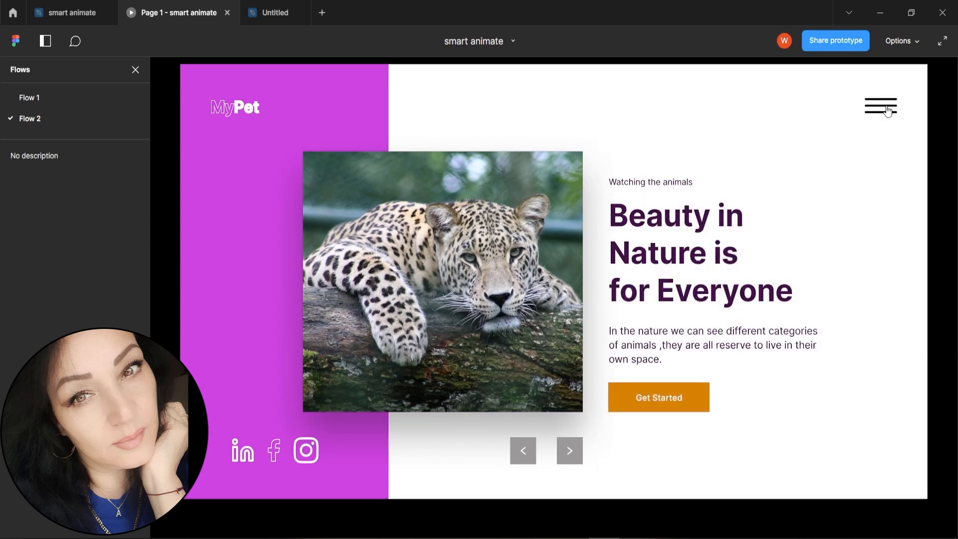
{"action": "left_click", "coordinate": [887, 111]}
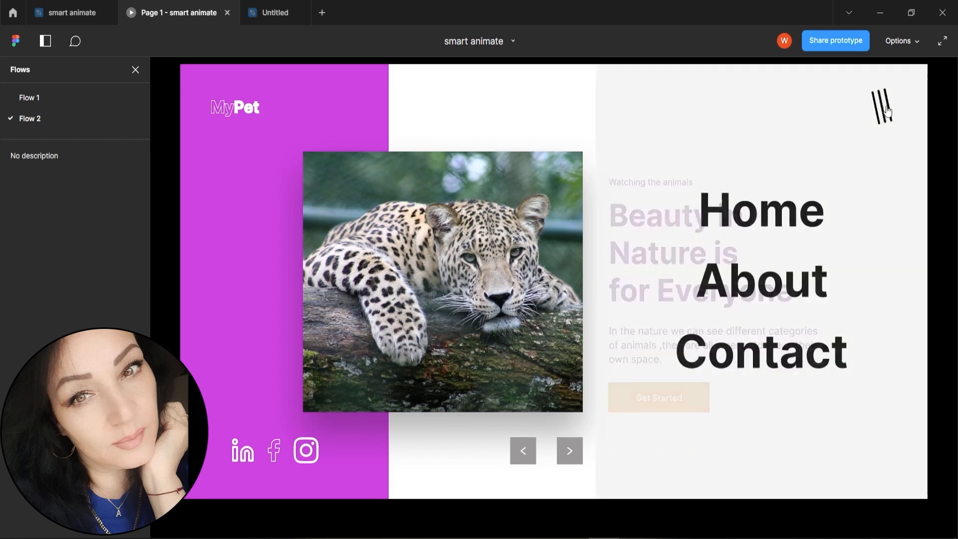
{"action": "left_click", "coordinate": [887, 111]}
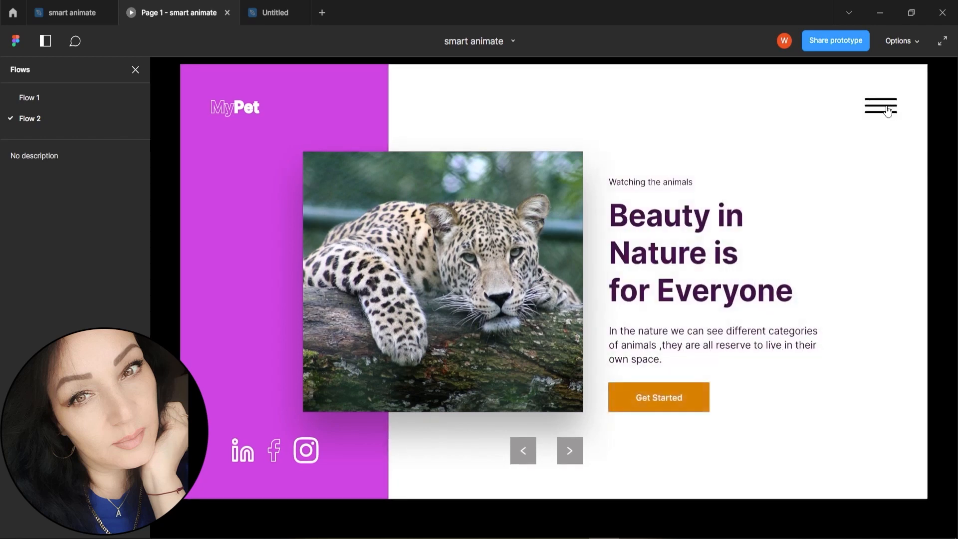
{"action": "left_click", "coordinate": [888, 110]}
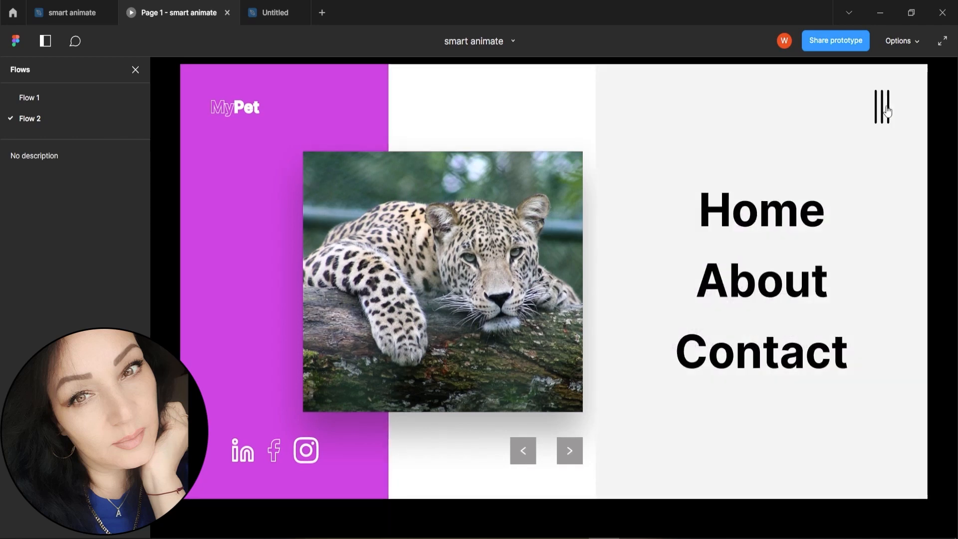
{"action": "left_click", "coordinate": [887, 111]}
{"action": "left_click", "coordinate": [887, 110]}
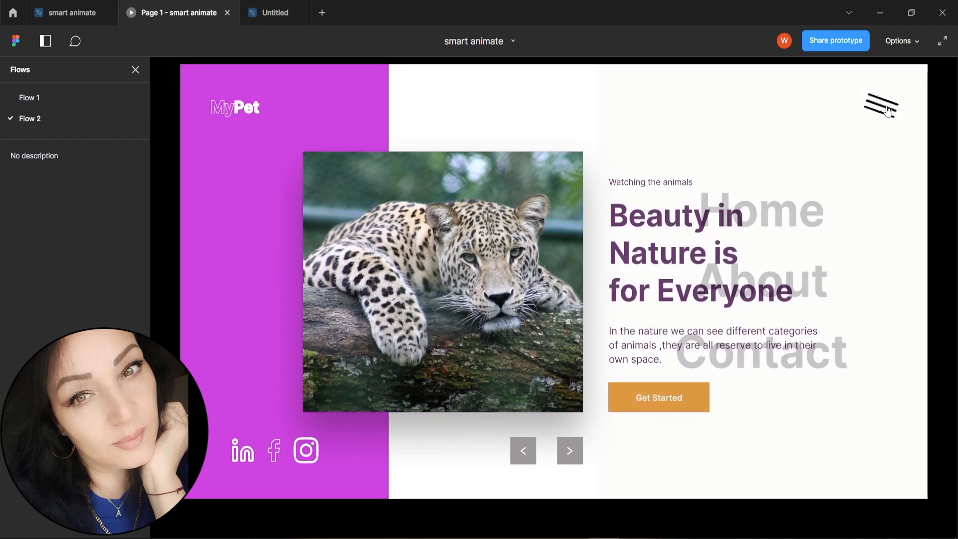
{"action": "left_click", "coordinate": [887, 110]}
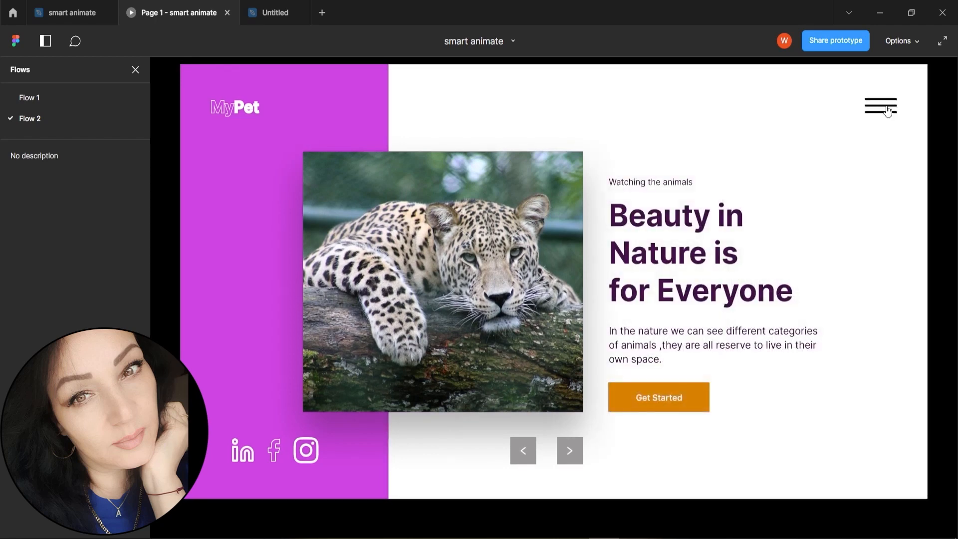
{"action": "left_click", "coordinate": [888, 110]}
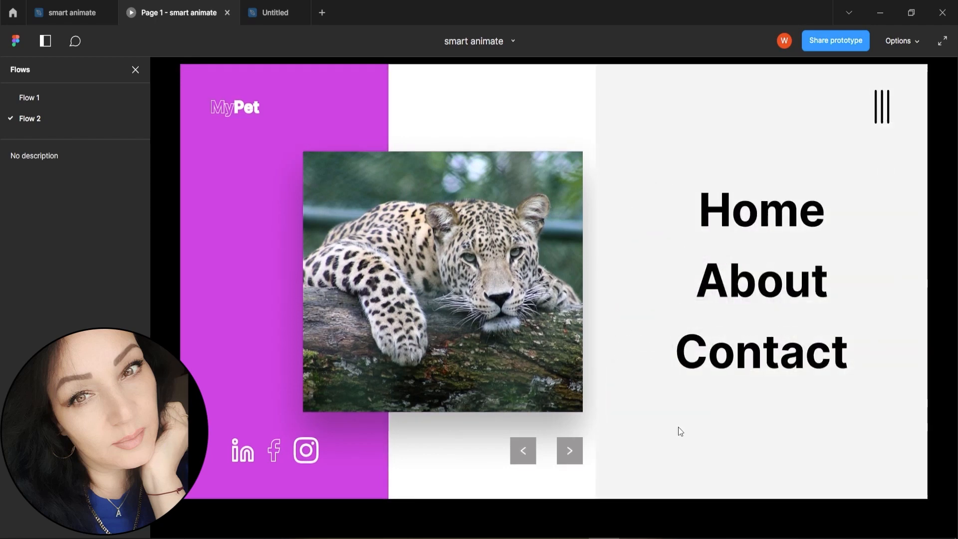